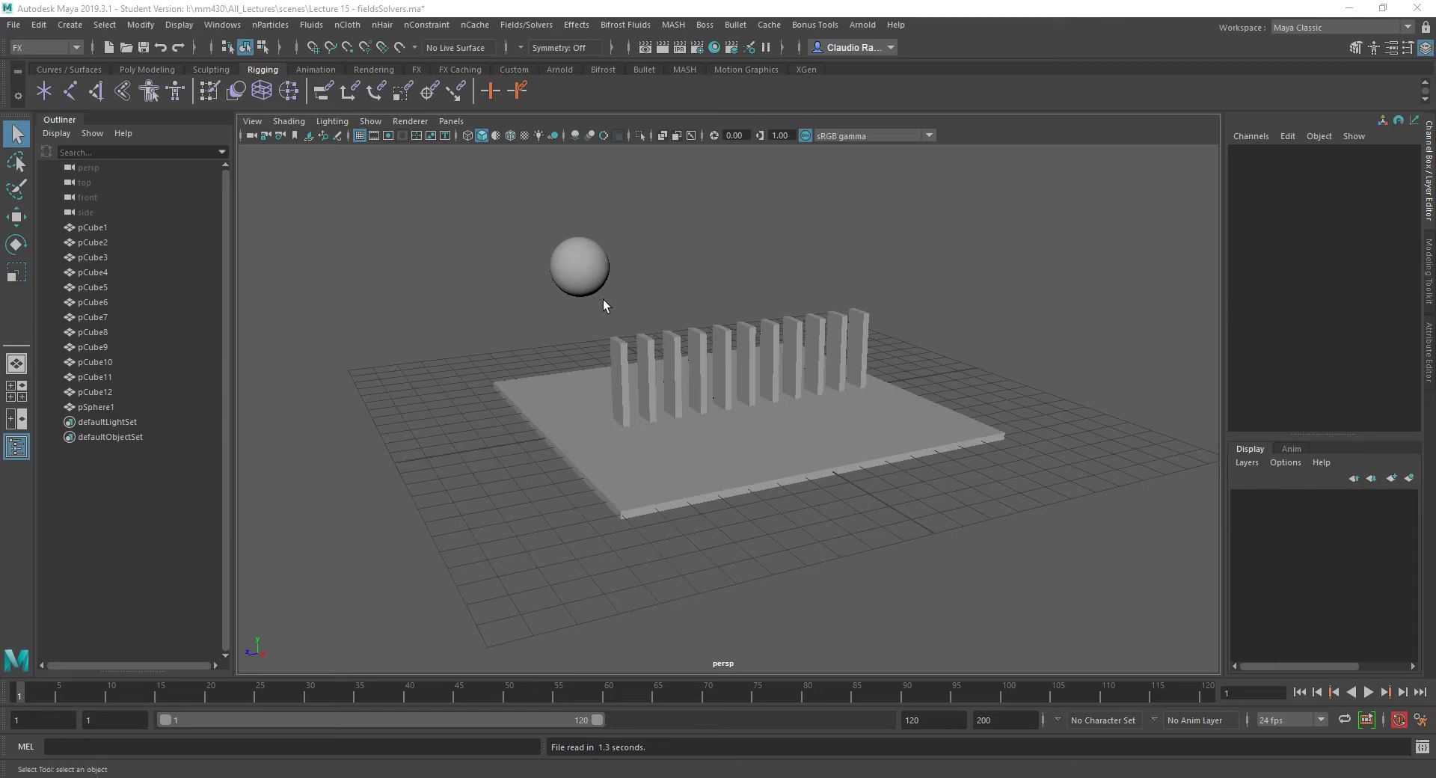
Step: Select the base slab pCube1 that the dominoes stand on
left_click(585, 431)
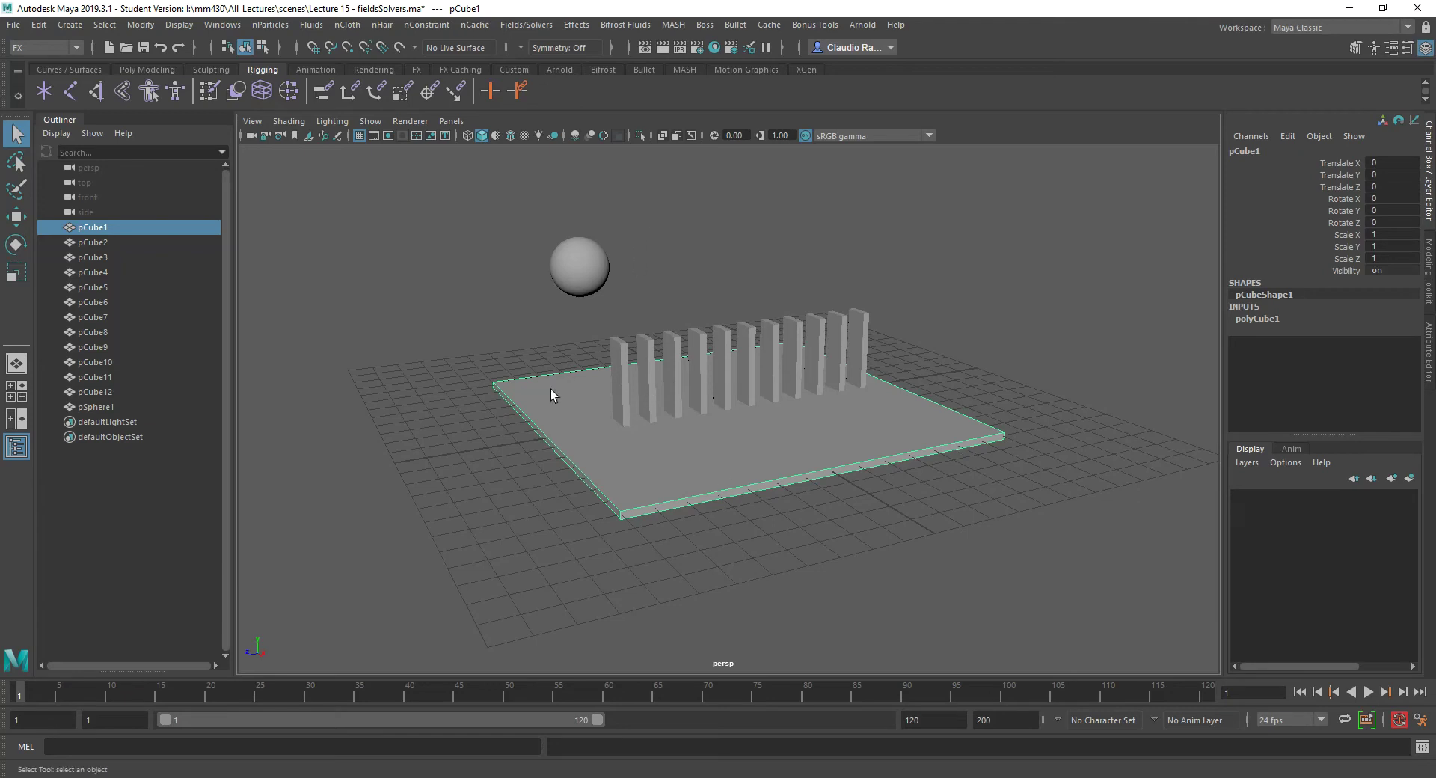
Step: With the FX menu set active, make pCube1 a passive rigid body via Fields/Solvers
left_click(43, 50)
left_click(47, 108)
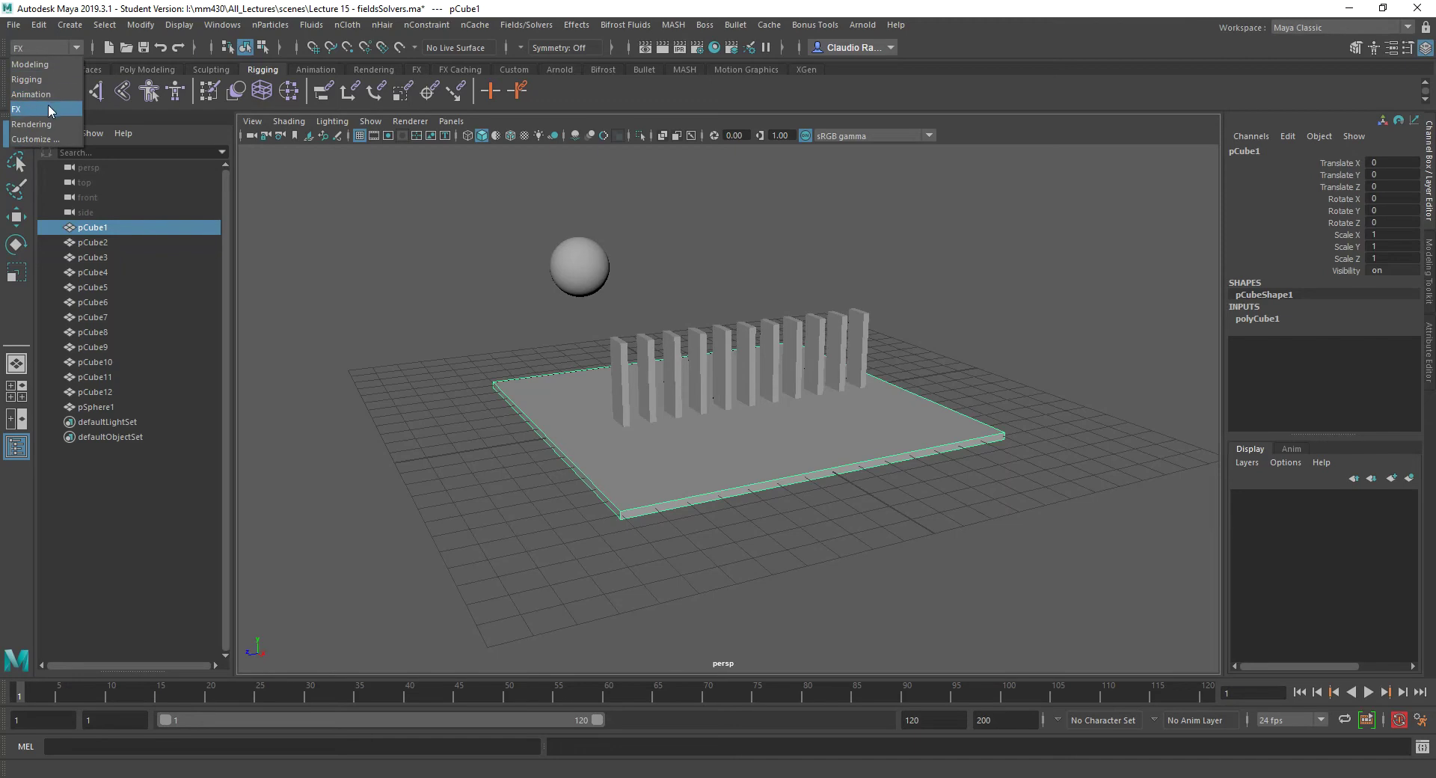
left_click(528, 25)
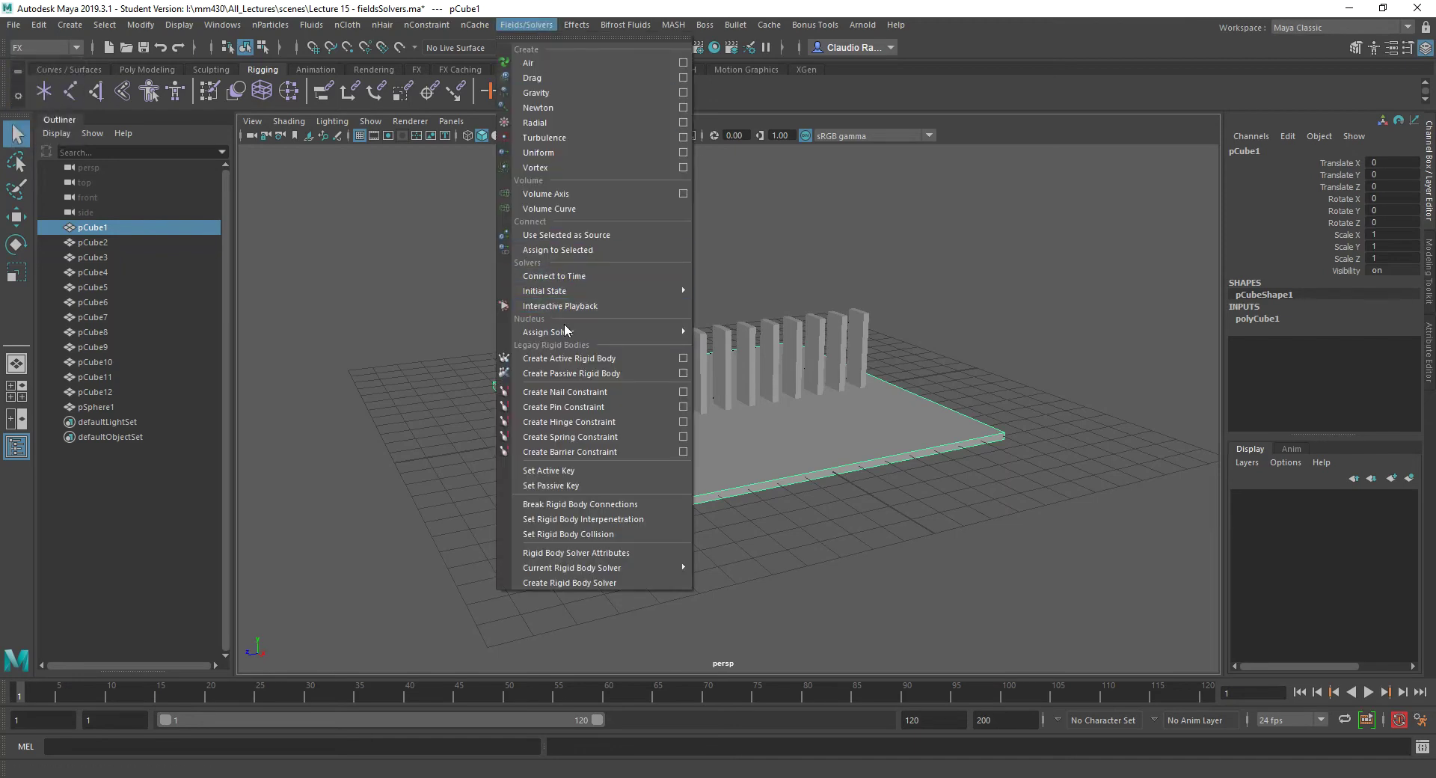
left_click(622, 374)
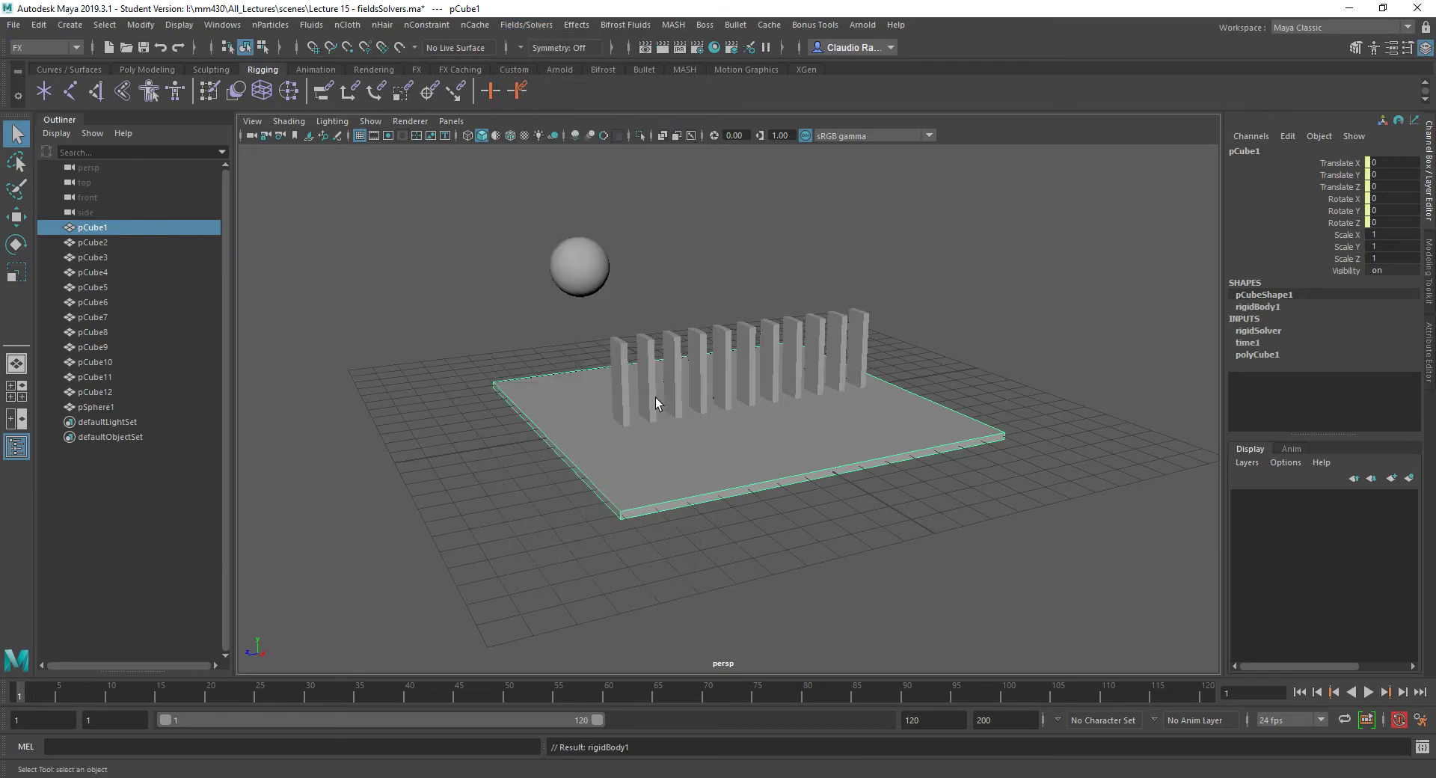
Step: Make the sphere pSphere1 an active rigid body
left_click_drag(521, 175, 606, 267)
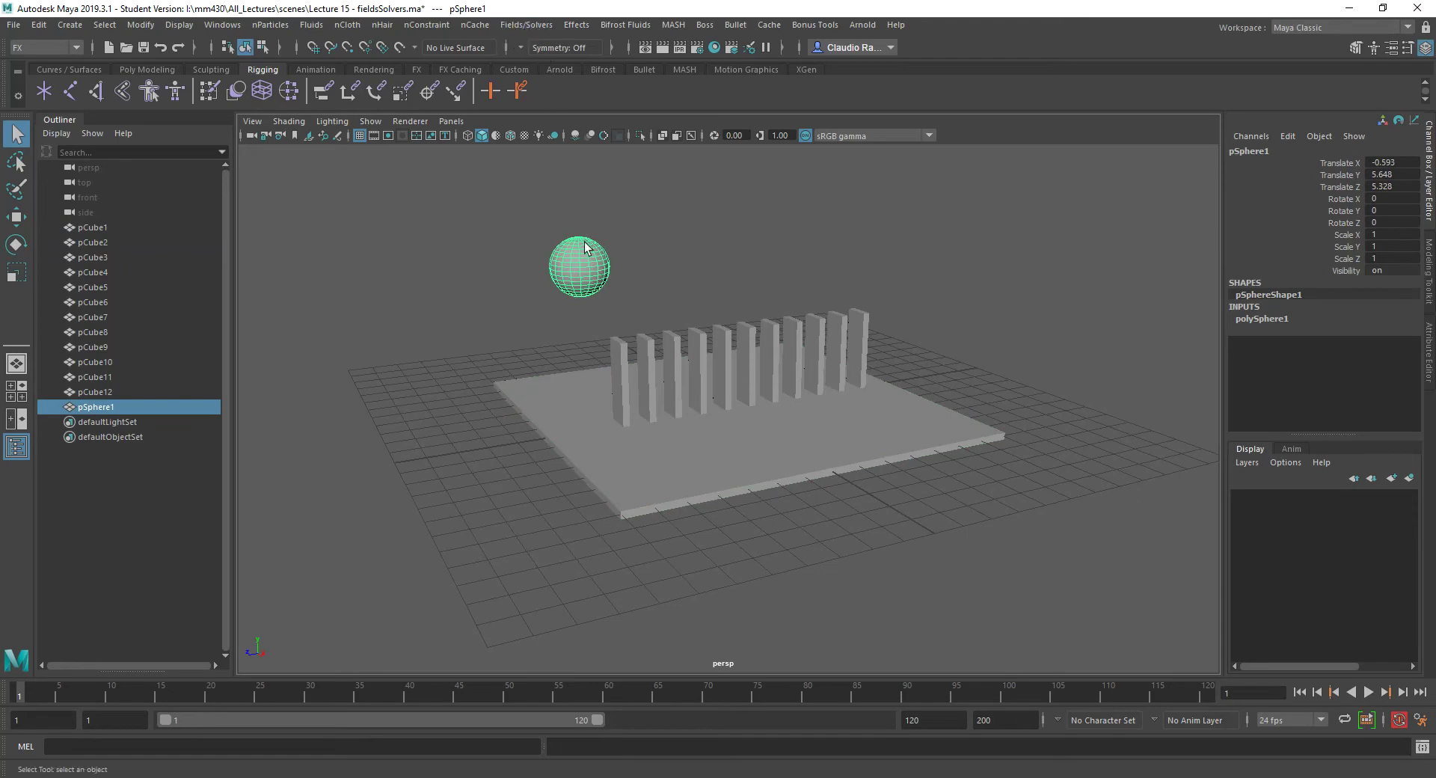
left_click_drag(635, 410, 600, 287, "alt")
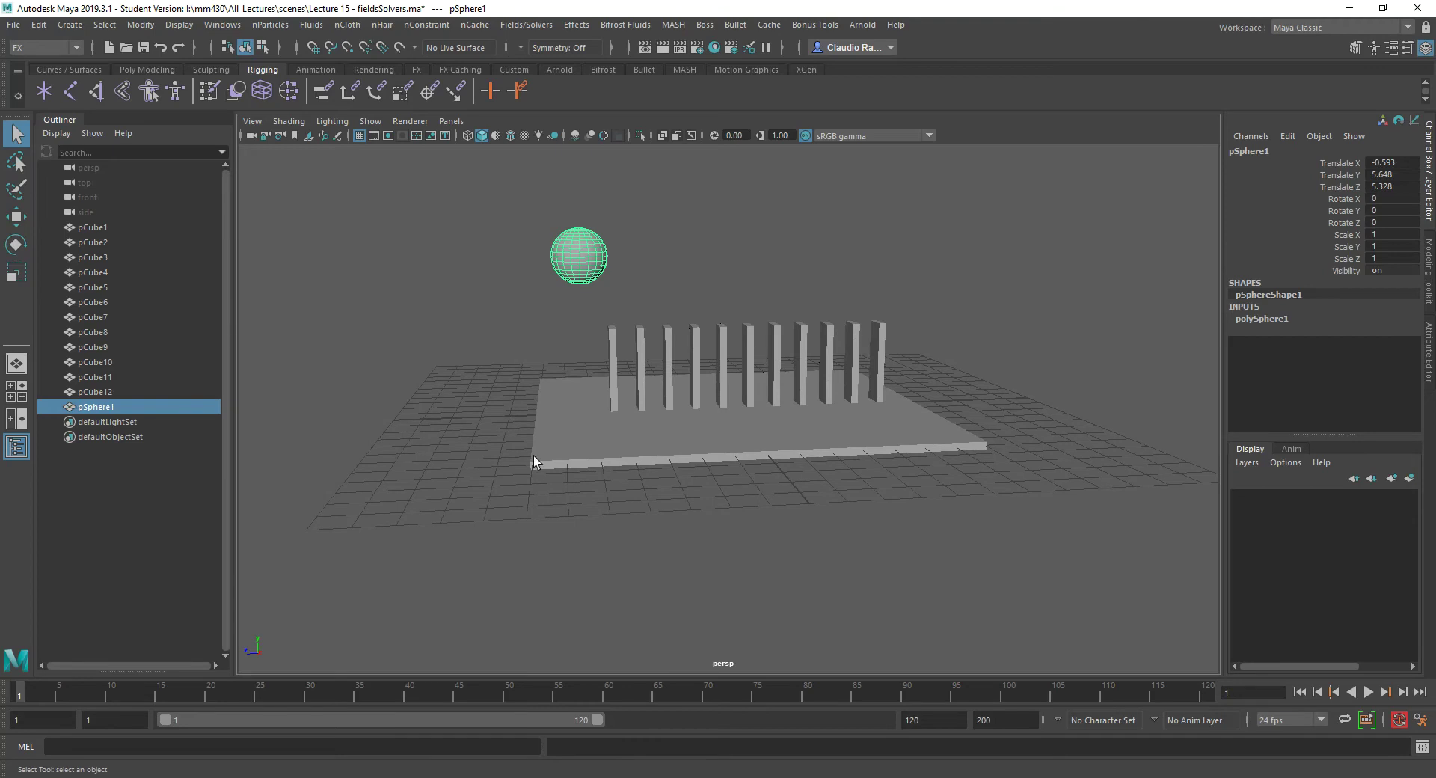
left_click_drag(532, 455, 617, 355, "alt")
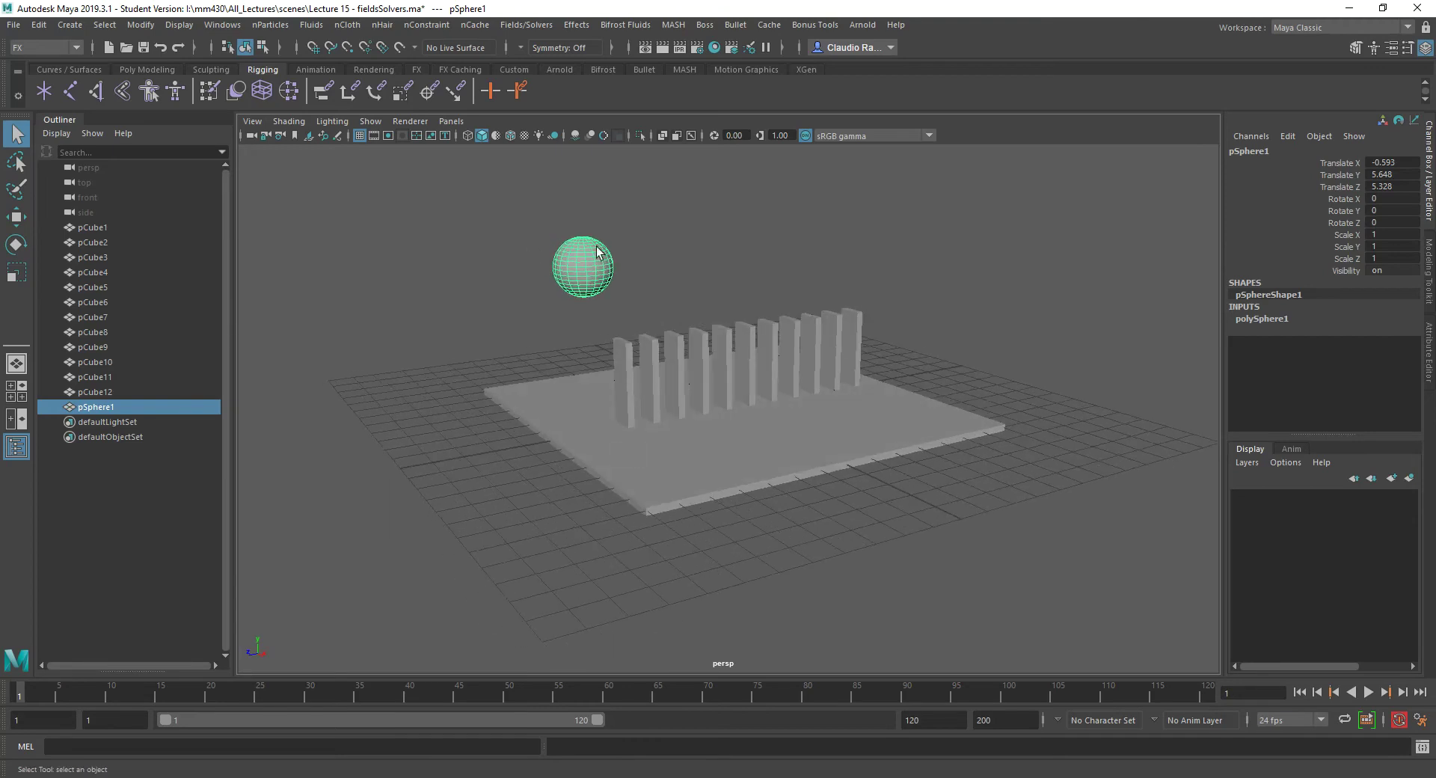
left_click(532, 27)
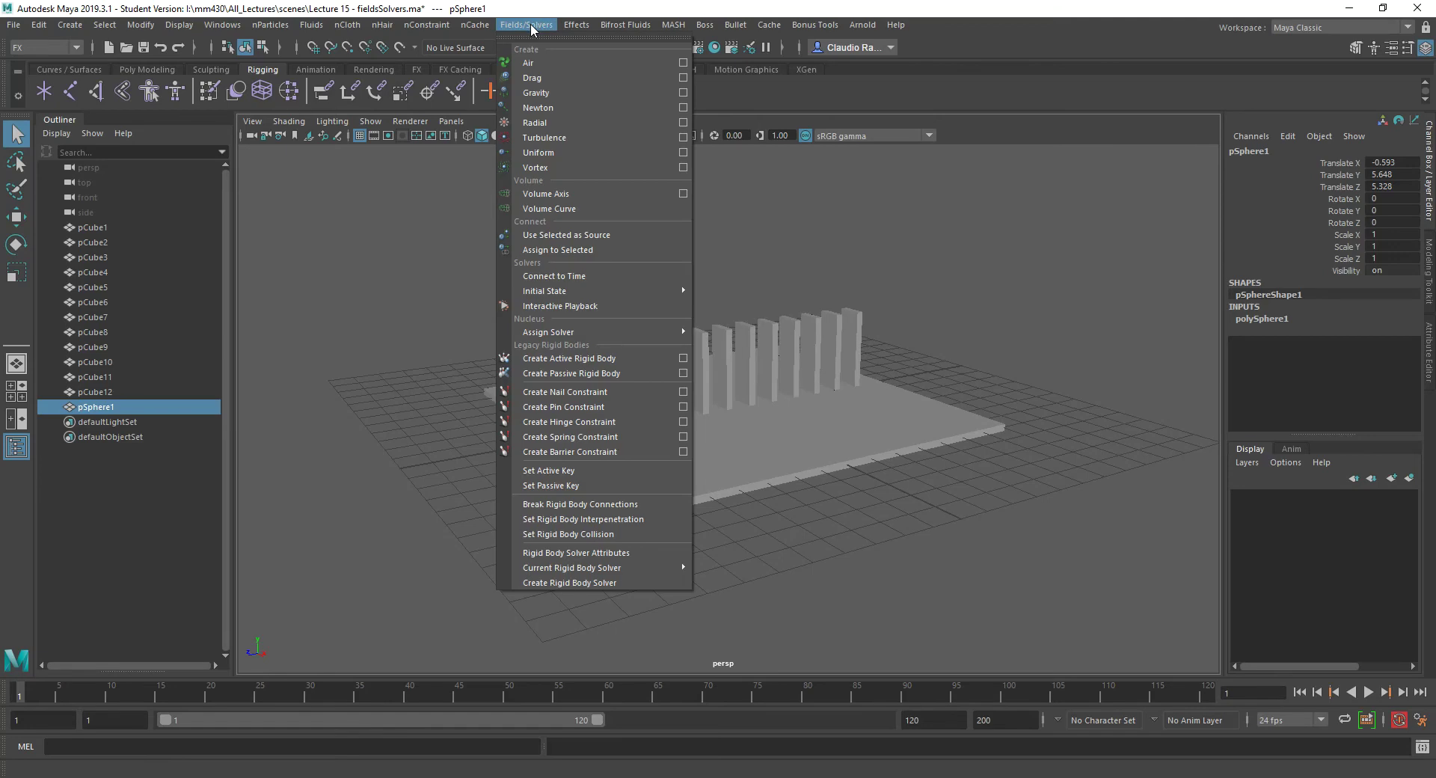
left_click(569, 359)
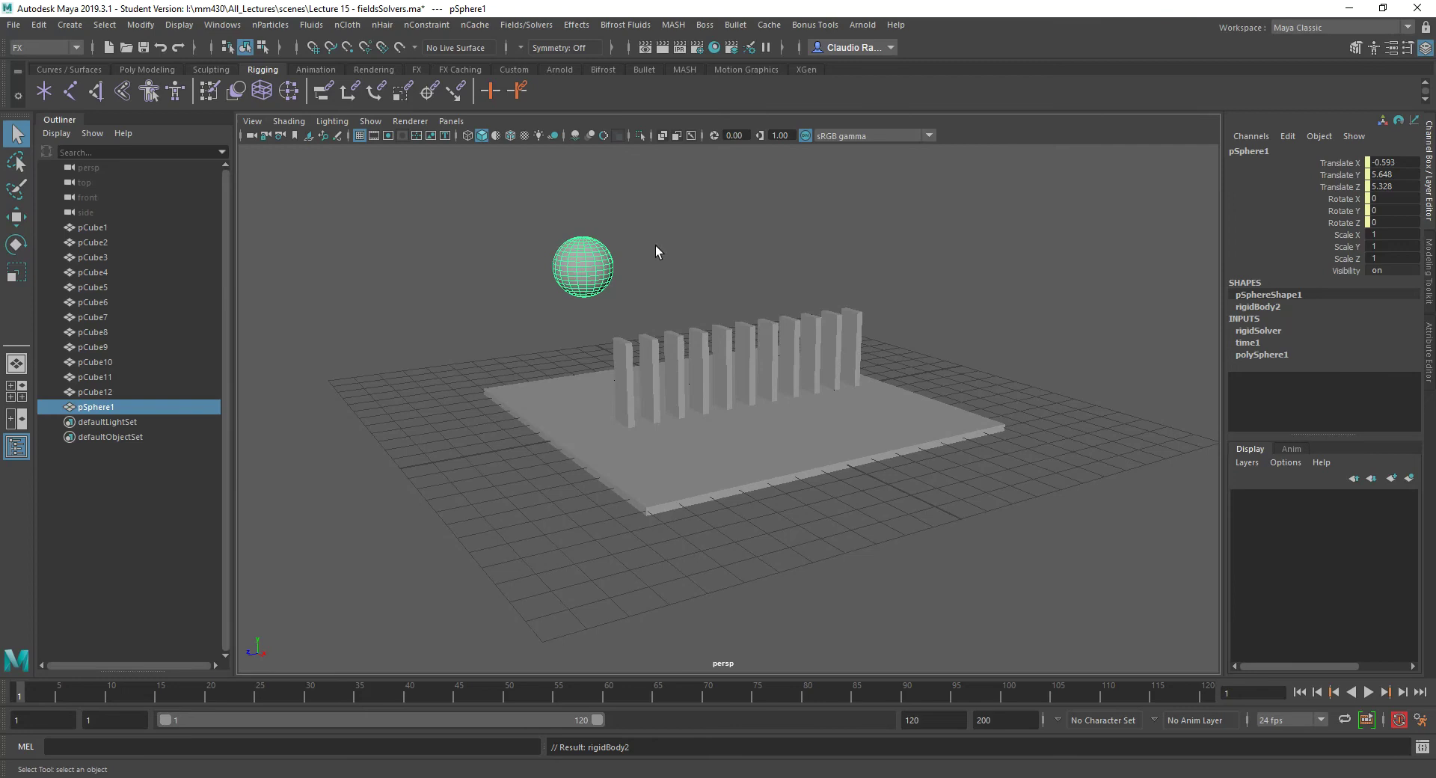
Step: Test-play the scene, see the sphere stay hovering, rewind, and reselect the sphere
left_click(1368, 692)
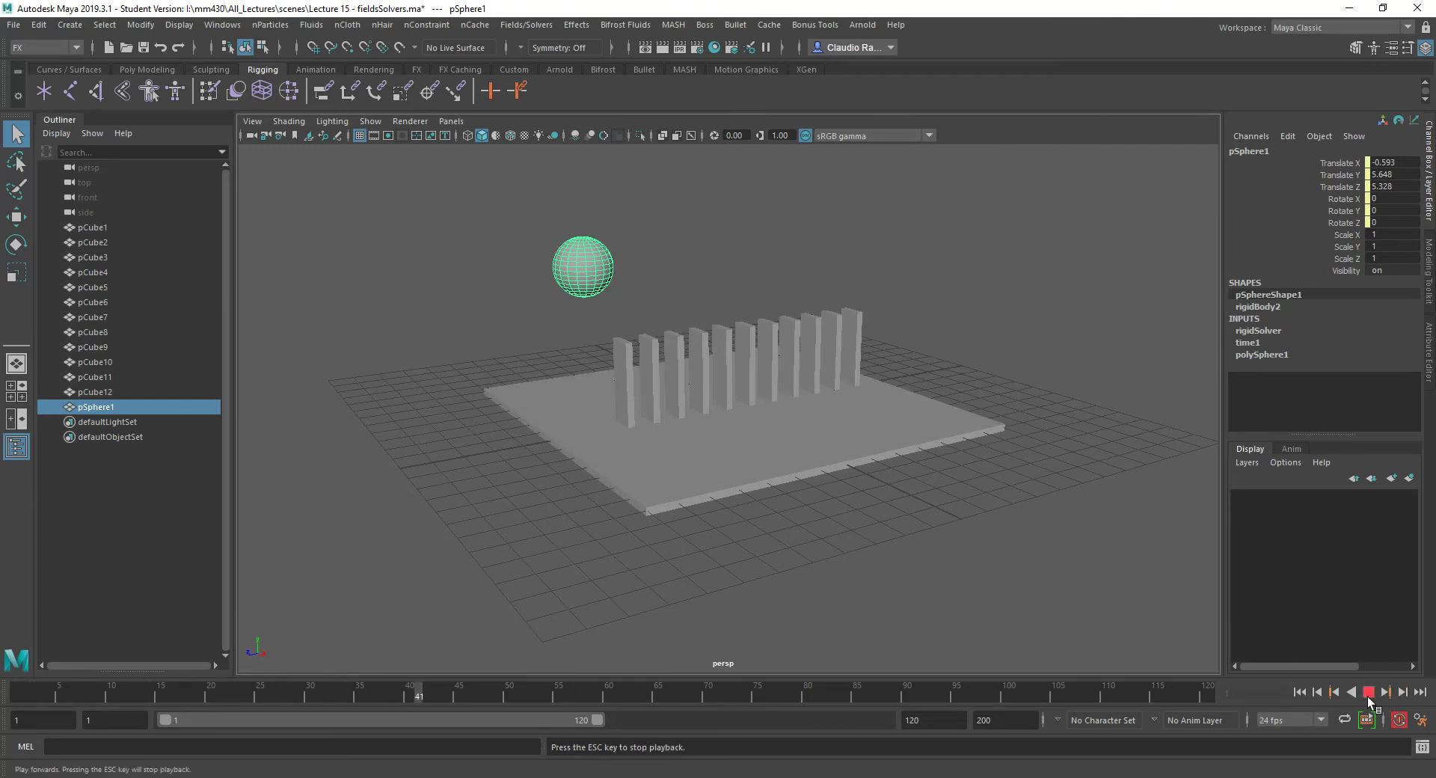
left_click(1368, 692)
left_click(1300, 692)
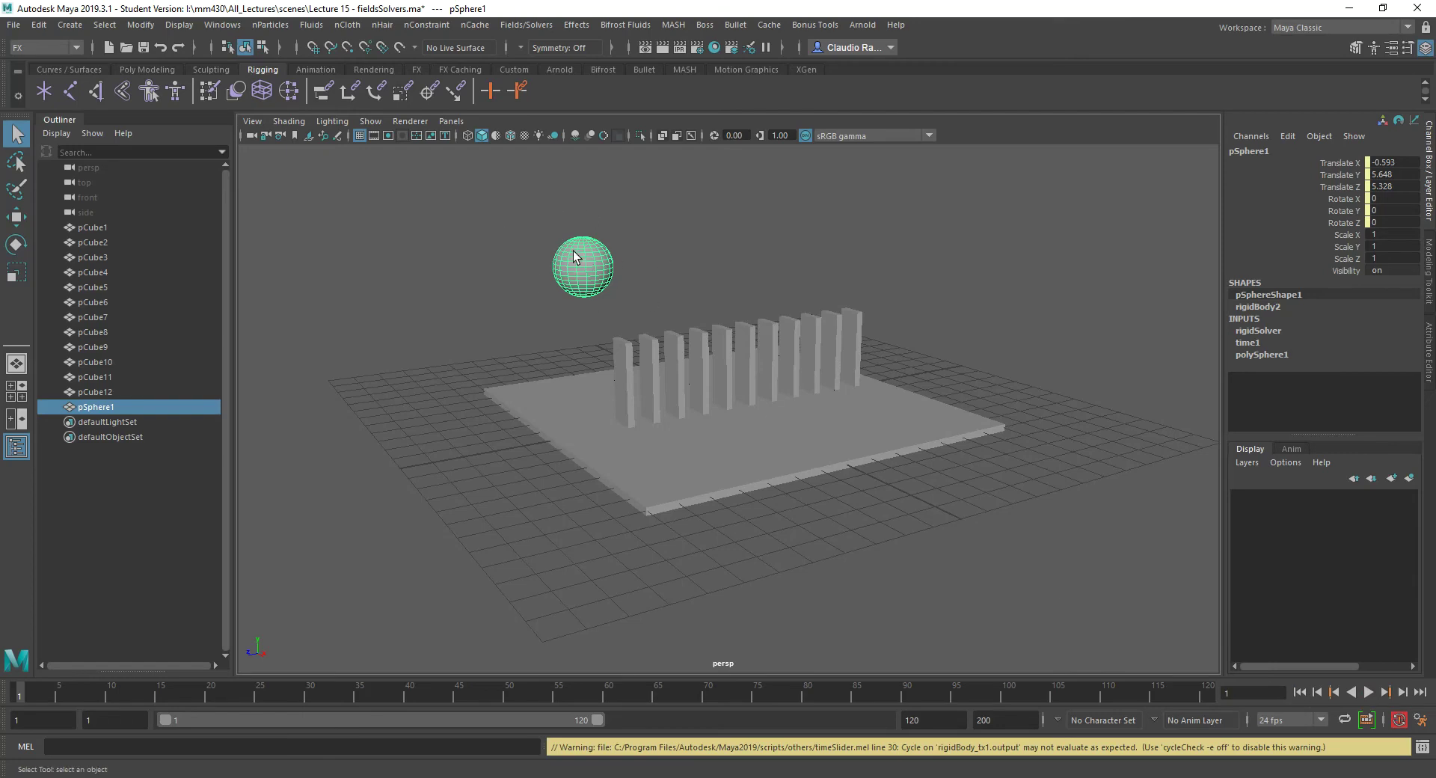
left_click_drag(514, 204, 668, 308)
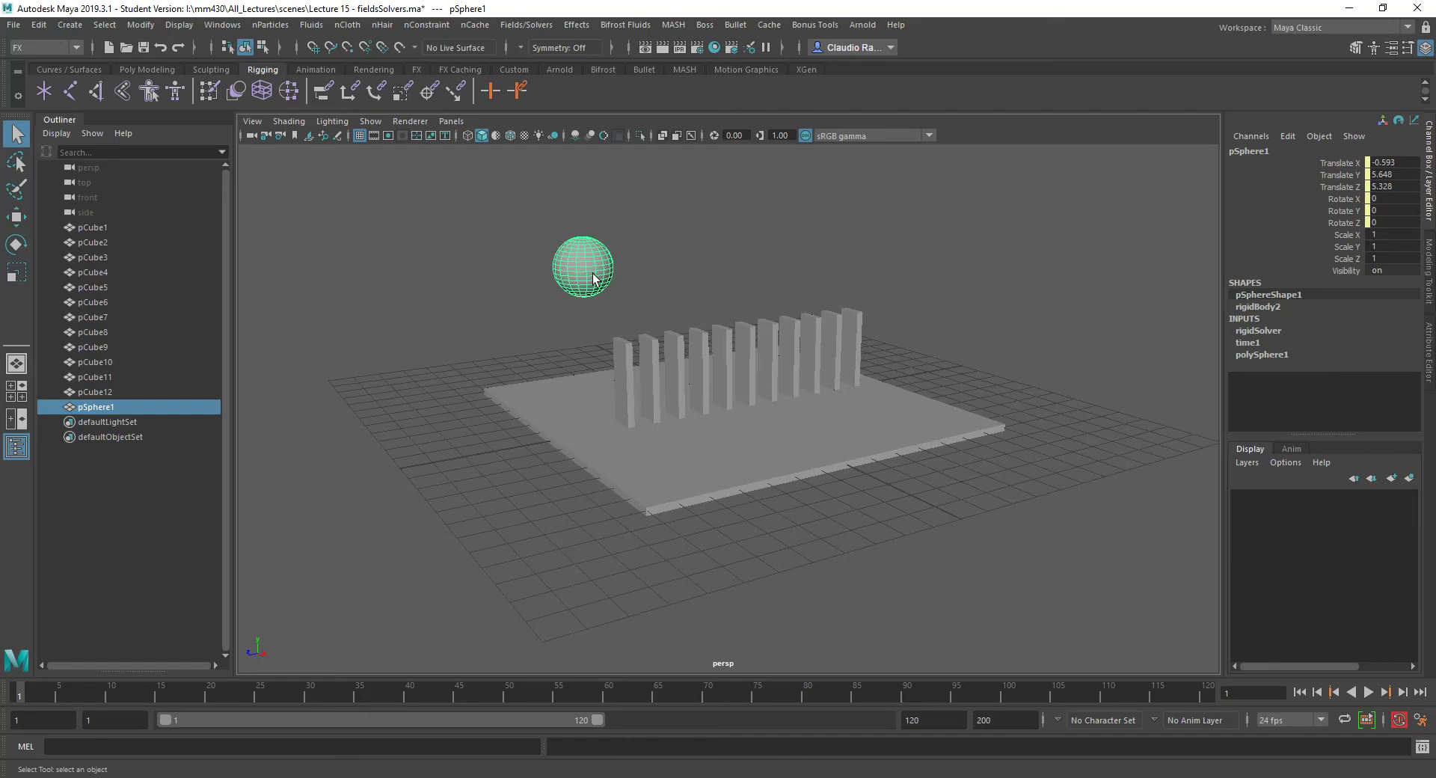
Step: Add gravityField1 (magnitude 9.8, direction 0 -1 0) acting on the sphere and show its attributes
left_click(540, 23)
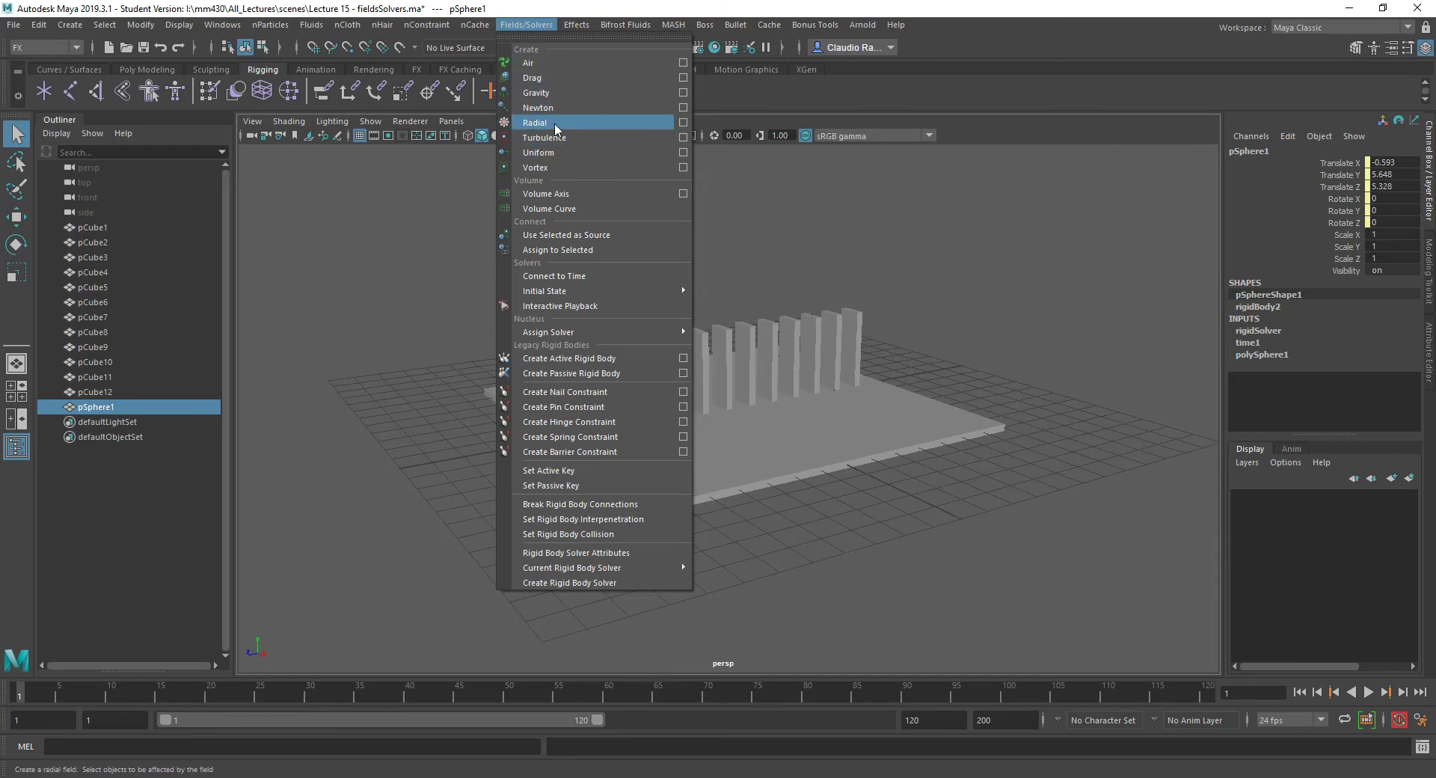
left_click(579, 91)
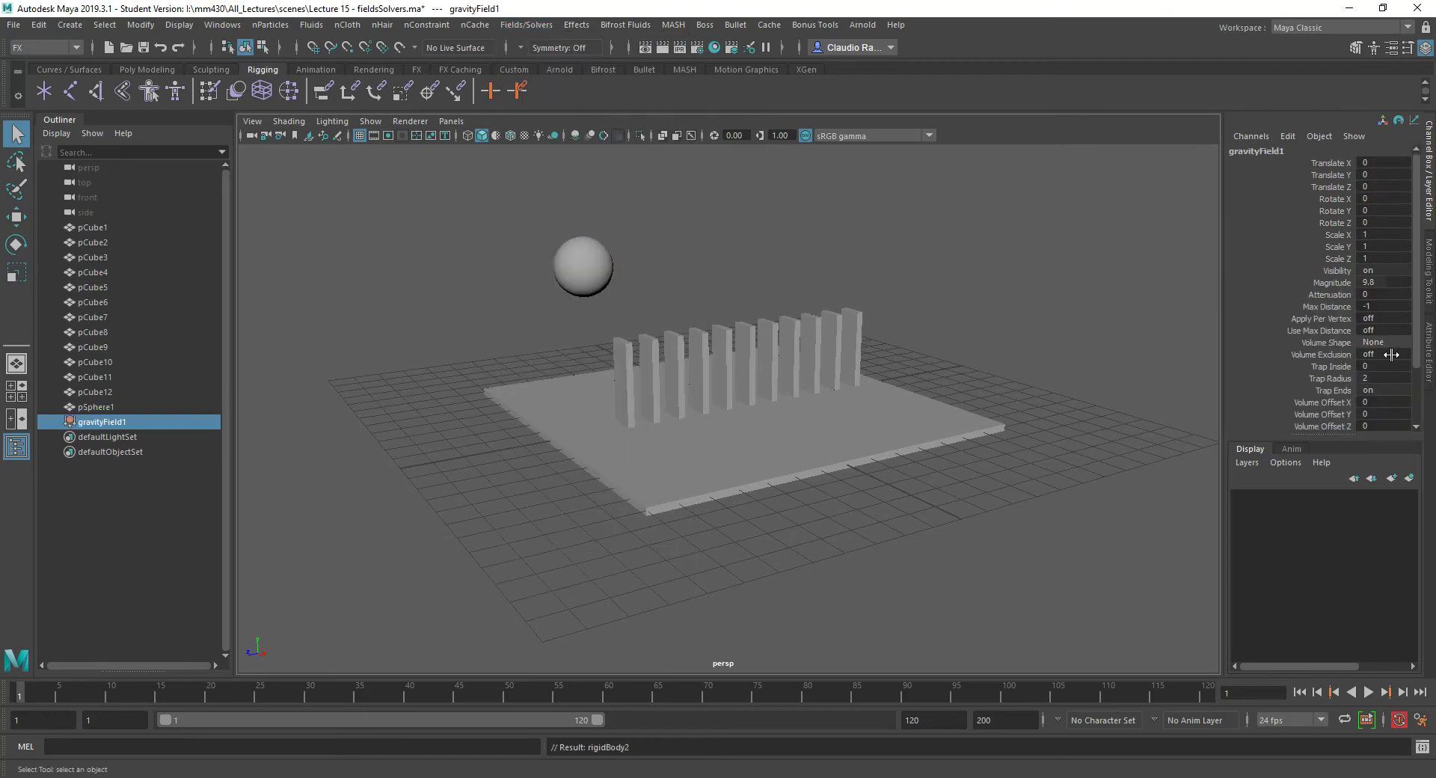
left_click(1428, 359)
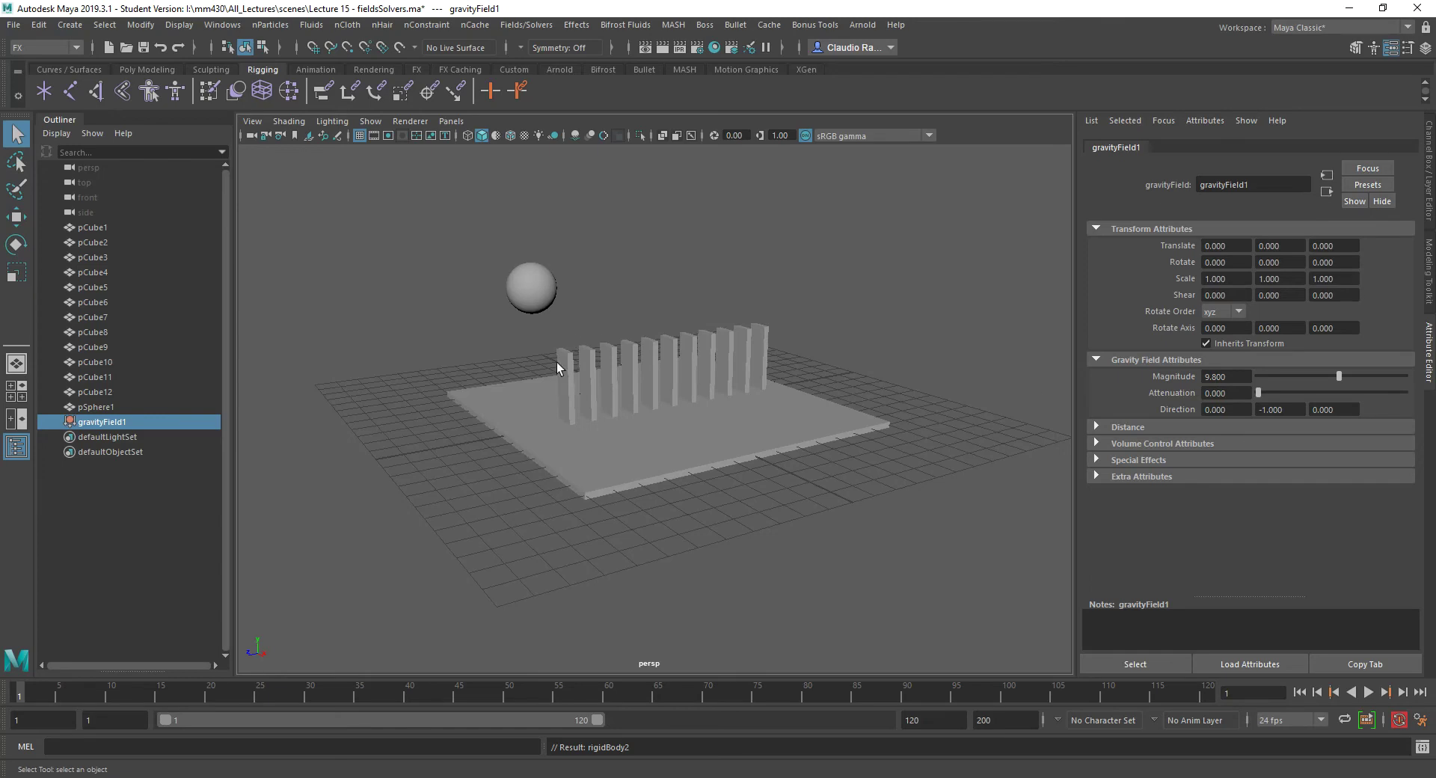
Step: Play the simulation three times to check the sphere drops onto the slab, rewinding each time
left_click(1369, 692)
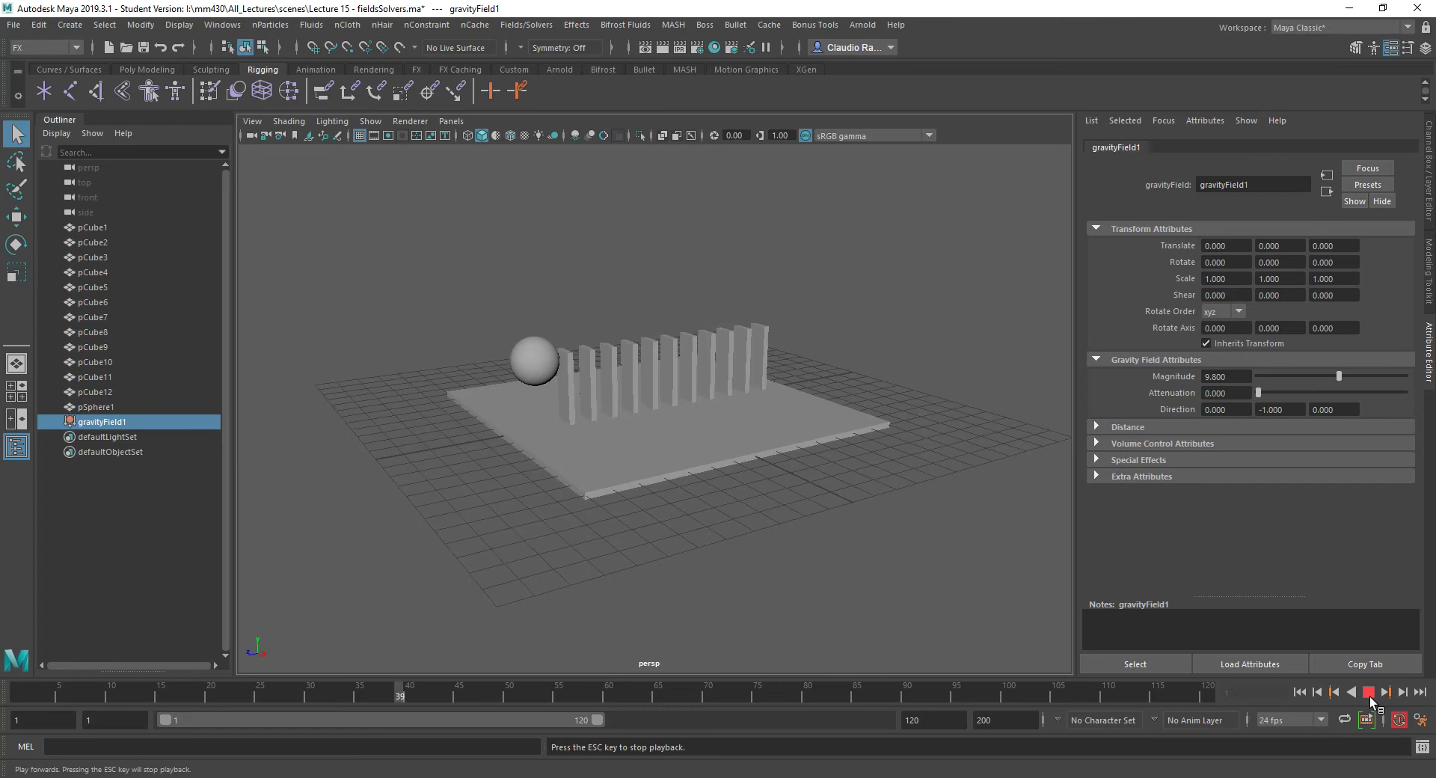
left_click(1369, 692)
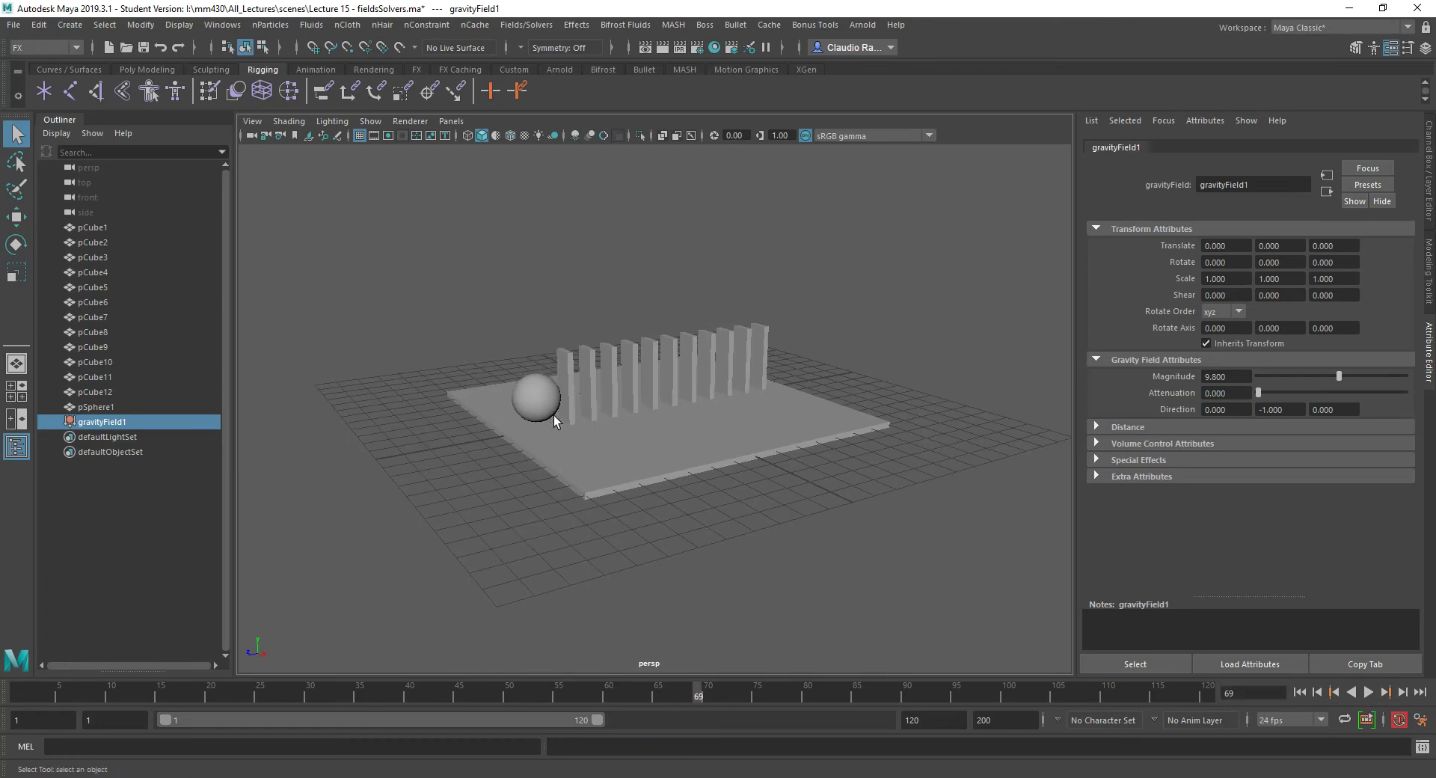
left_click(1300, 692)
left_click(1368, 692)
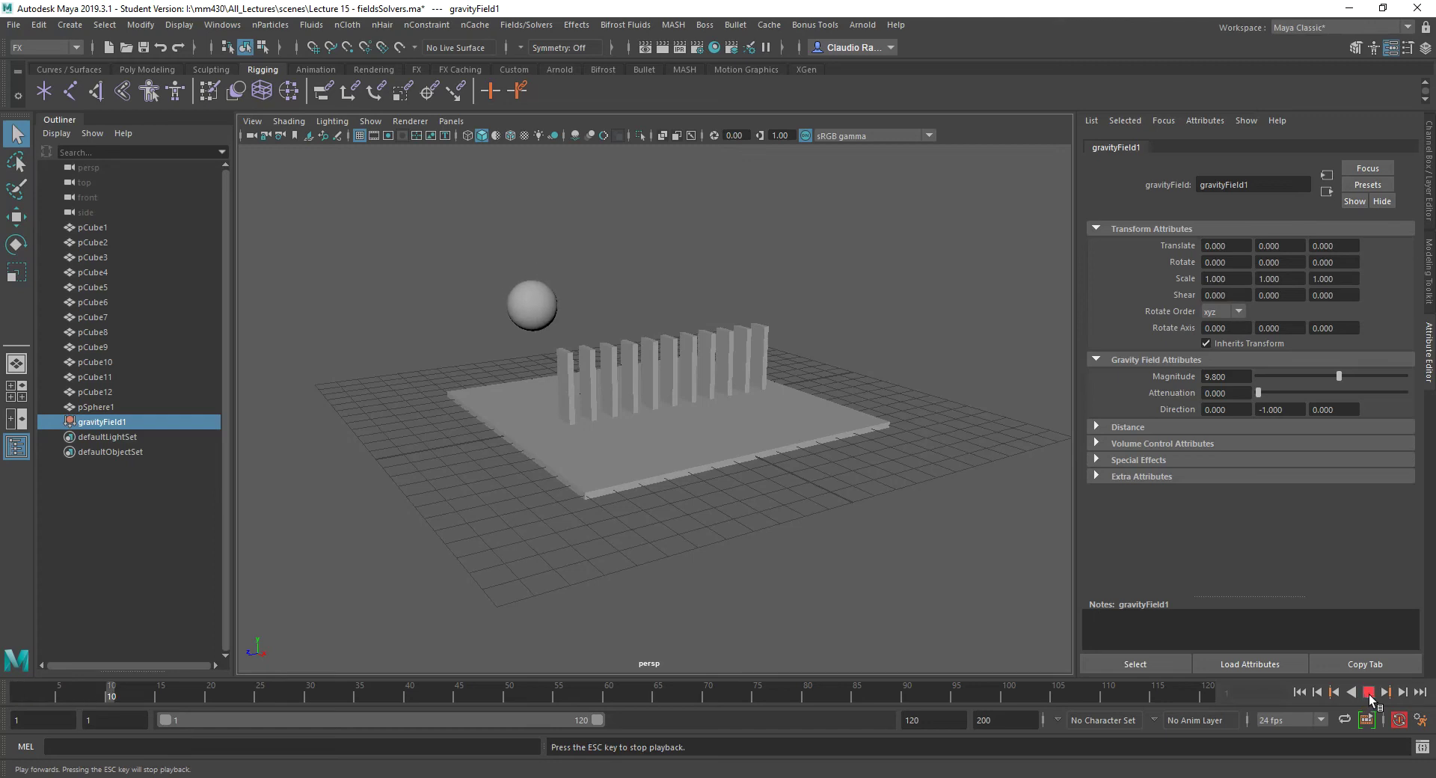
left_click(1369, 694)
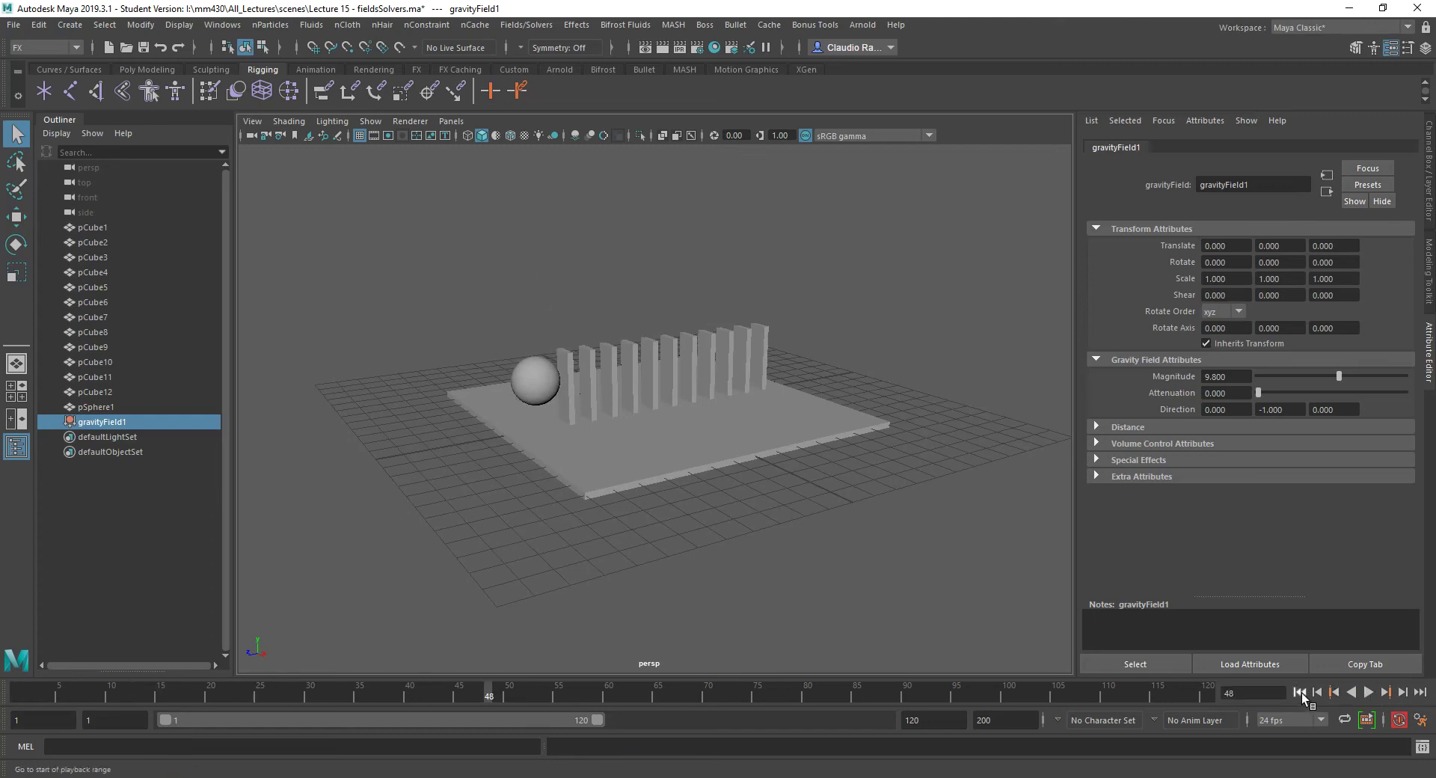
left_click(1300, 692)
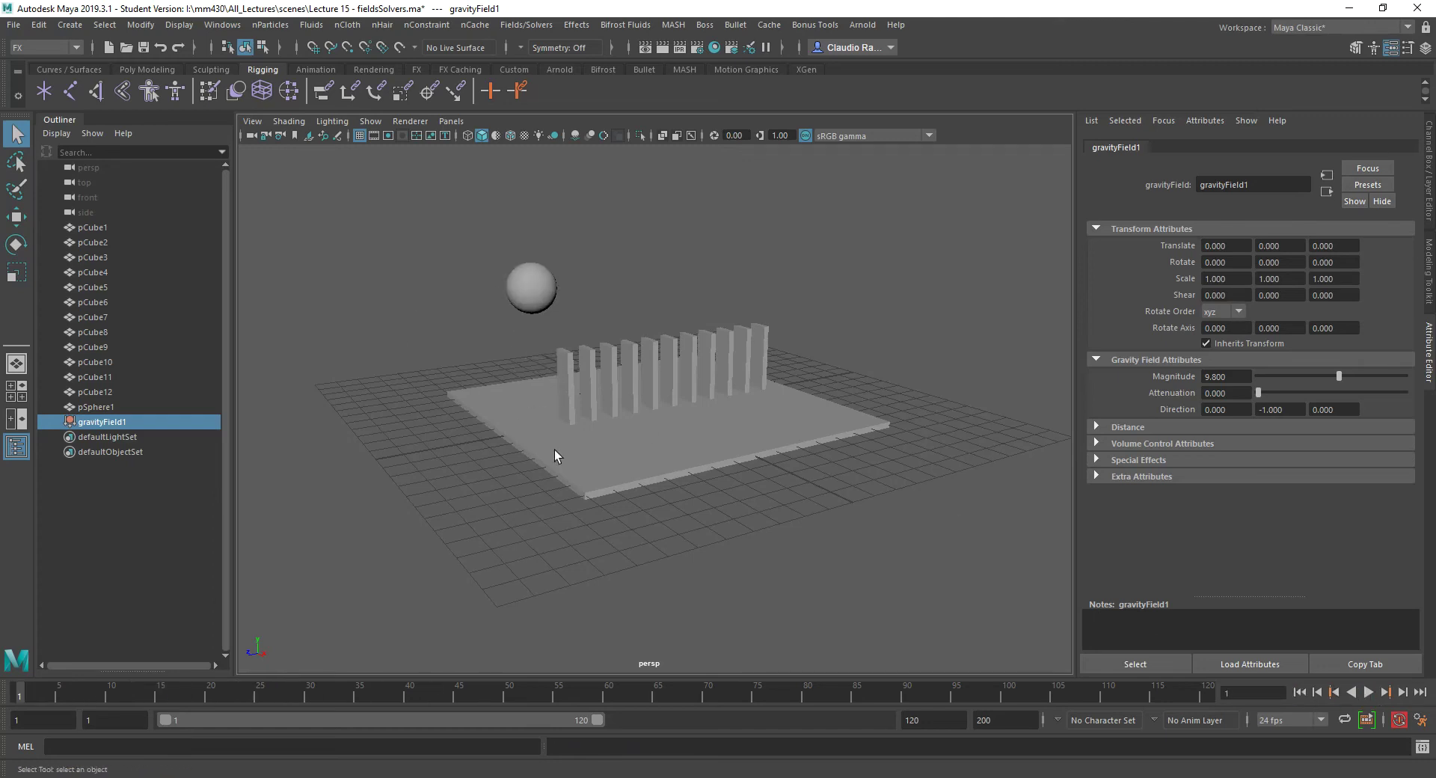
left_click(1369, 692)
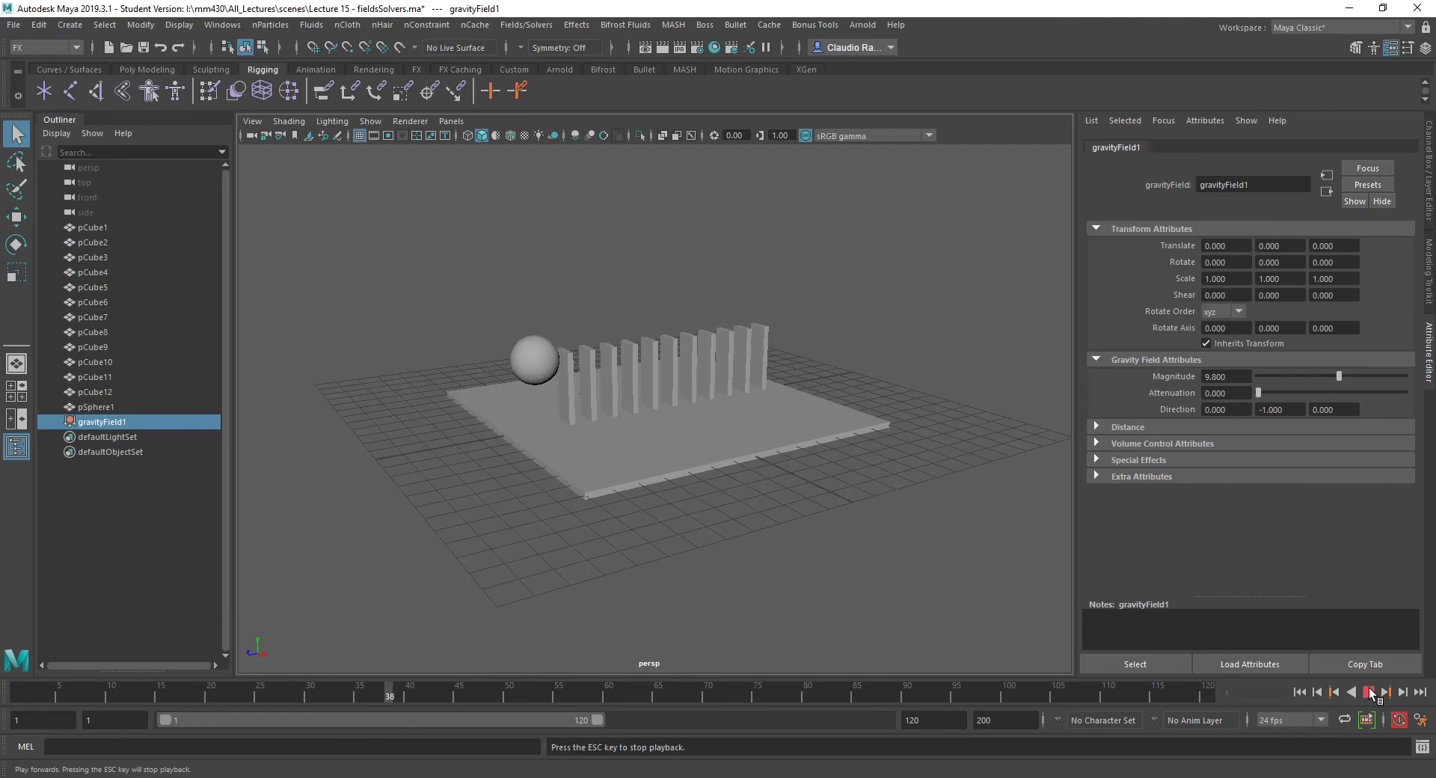
left_click(1369, 693)
left_click(1299, 693)
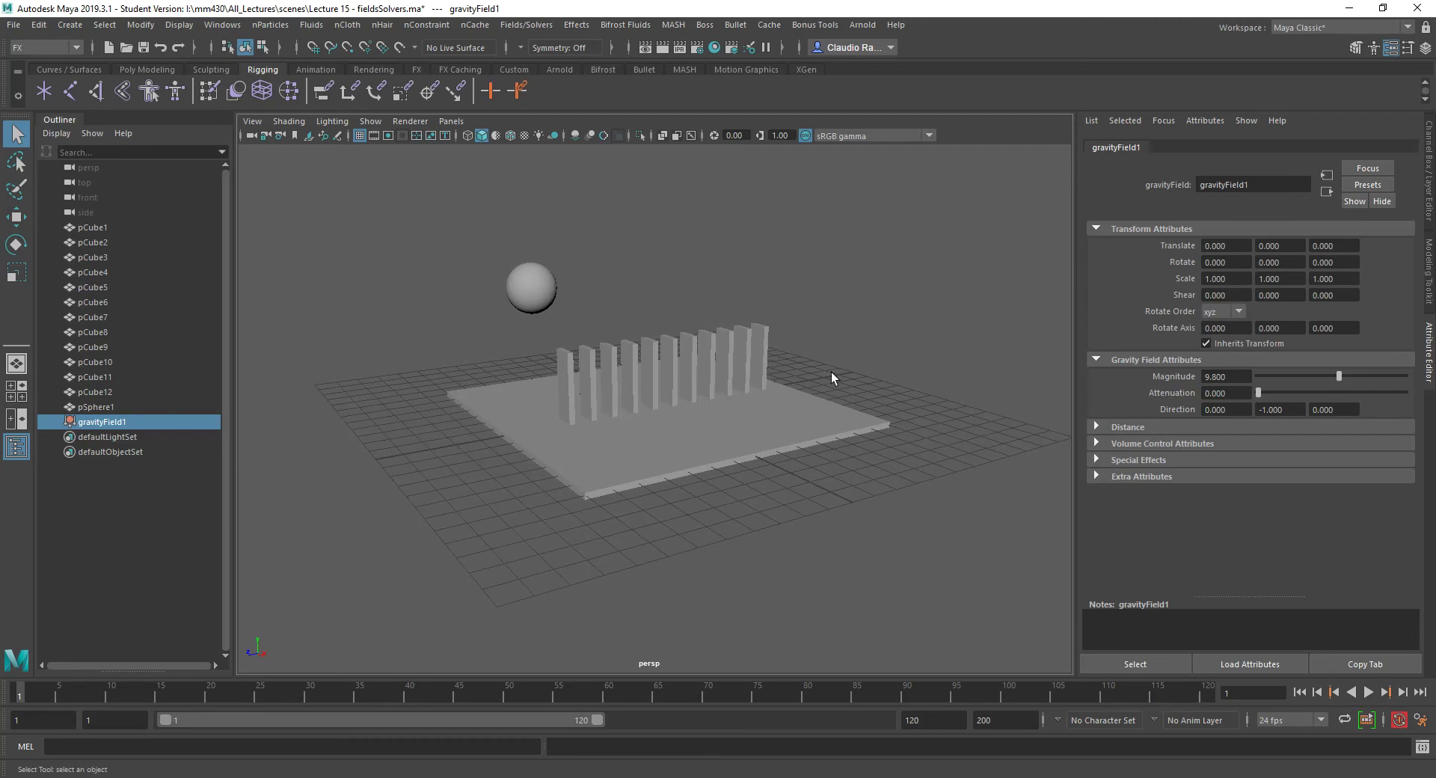
Step: Set the Time Slider playback speed to Play every frame and save the preferences
left_click(1421, 719)
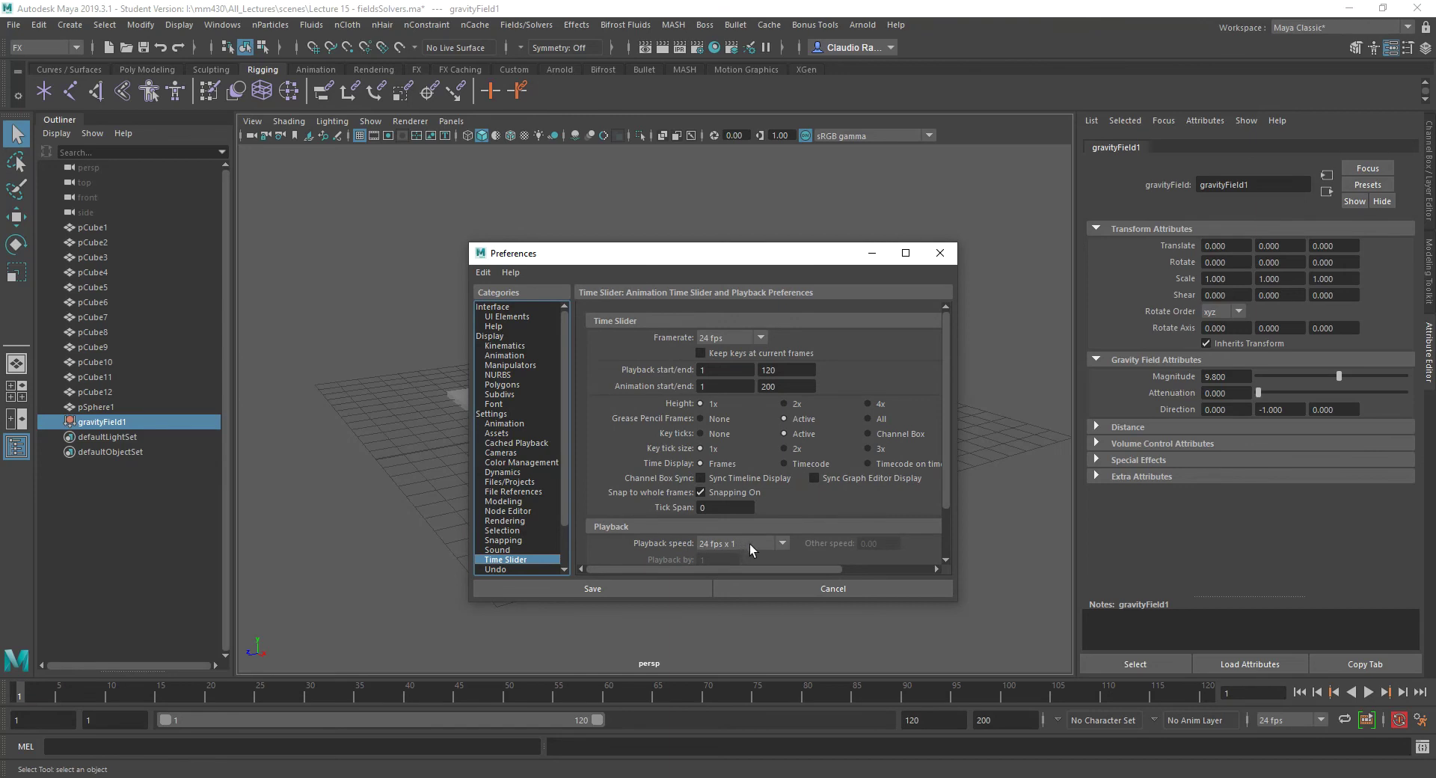
left_click(749, 543)
left_click(740, 560)
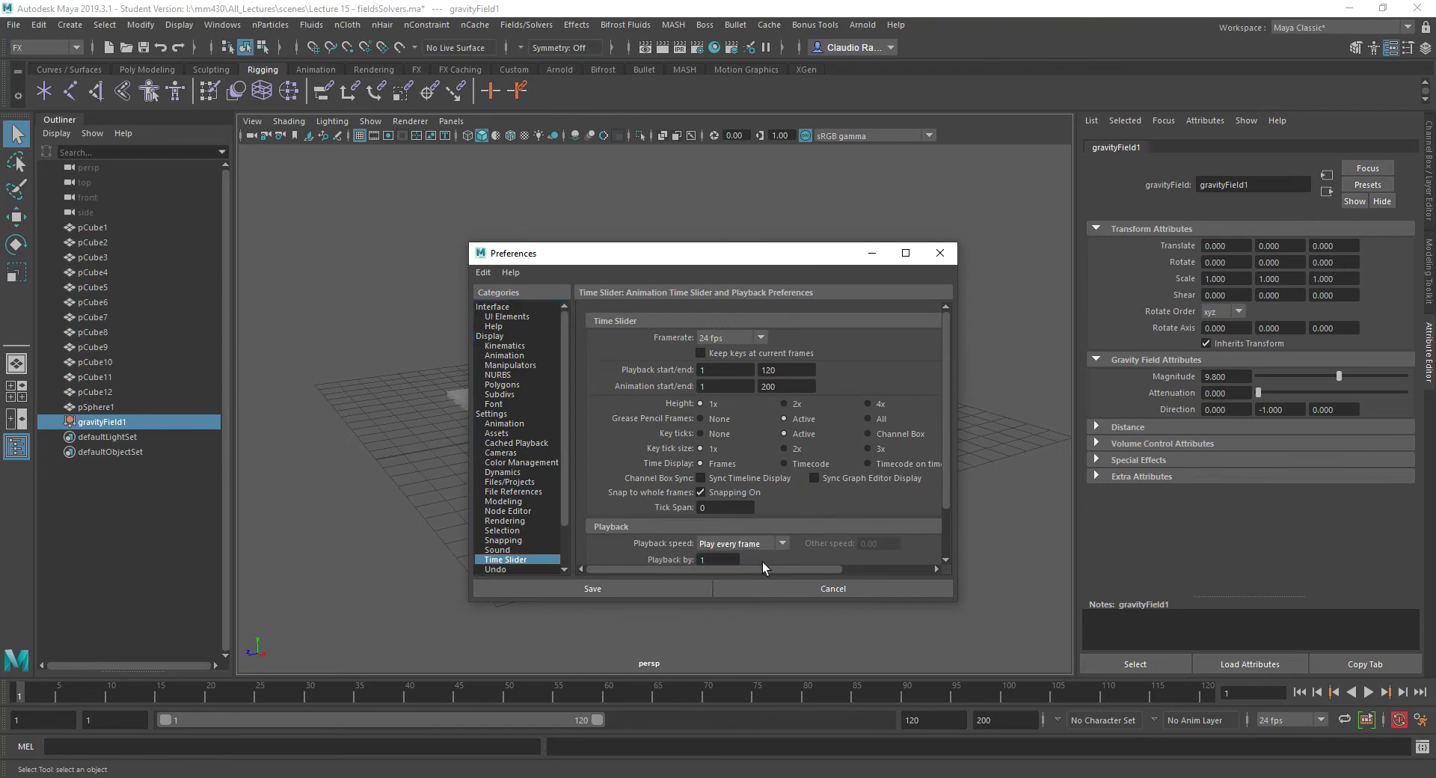
left_click(671, 591)
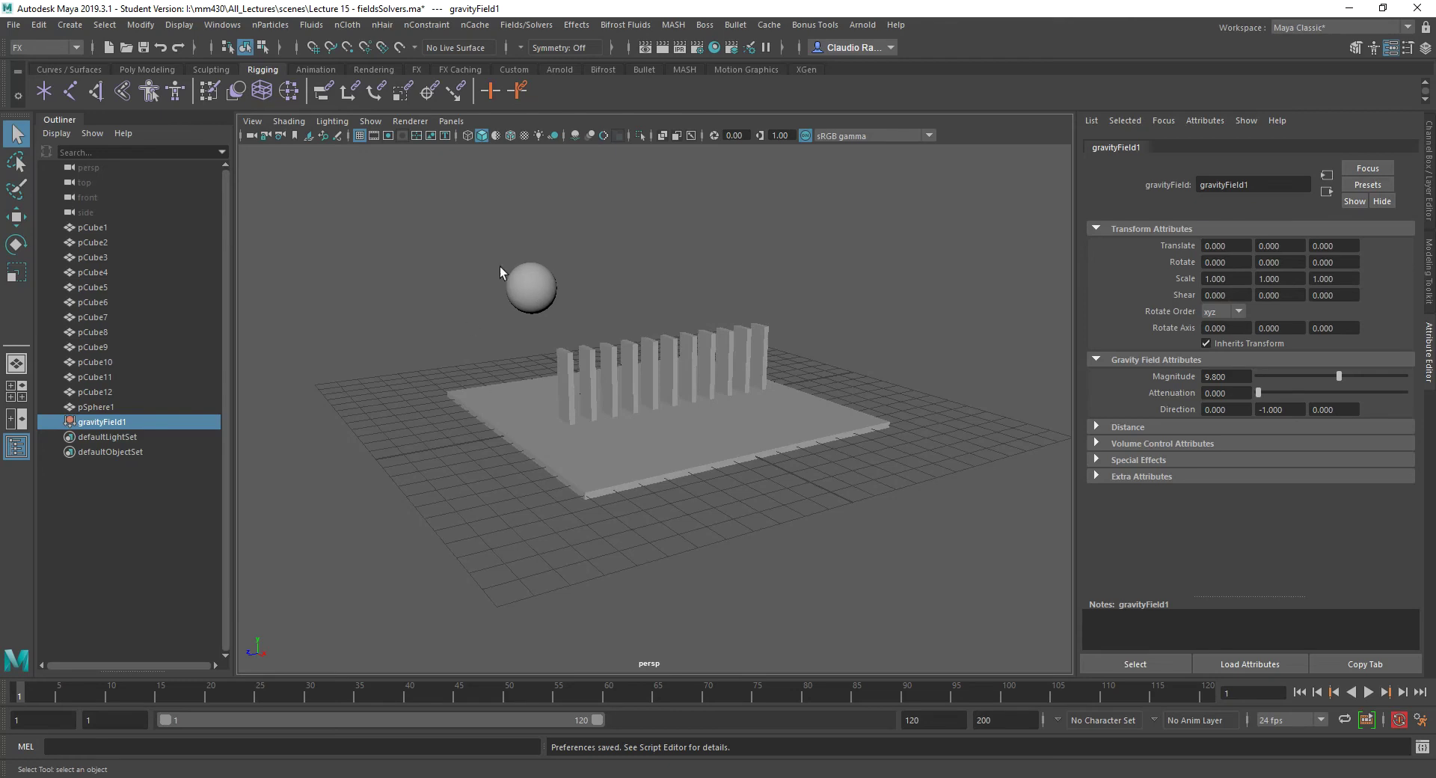
Step: Preview the sphere landing beside the first domino, then rewind to the start
left_click(1369, 693)
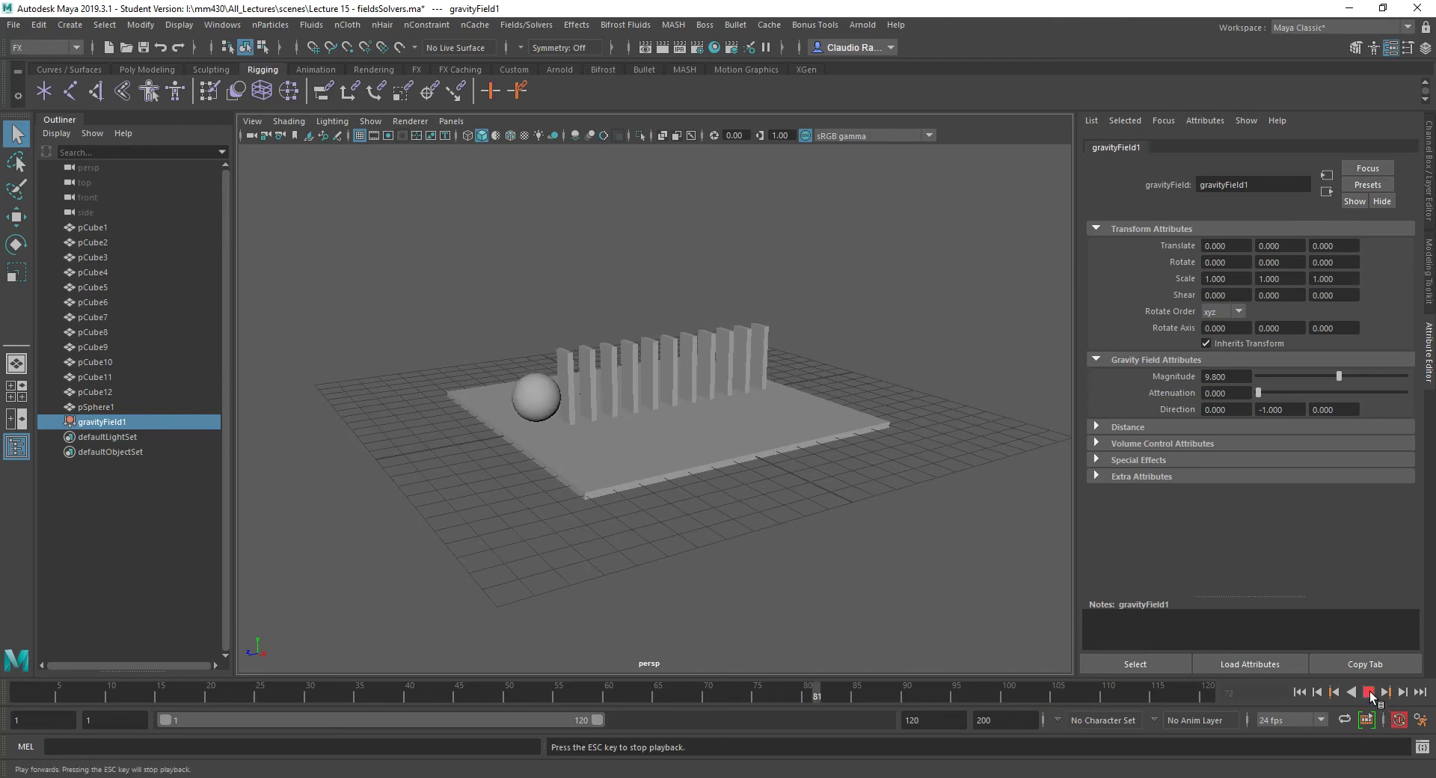
left_click(1369, 693)
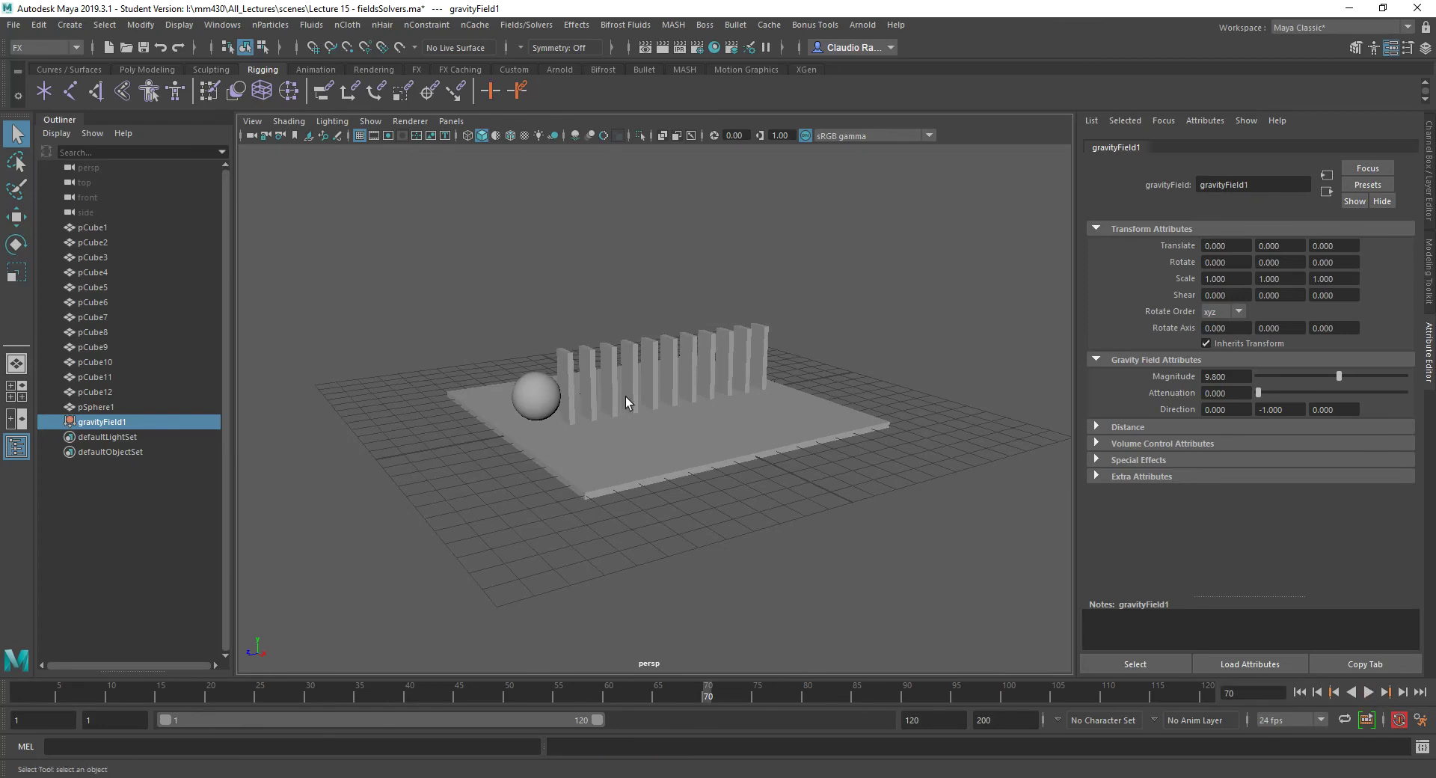
left_click(1300, 693)
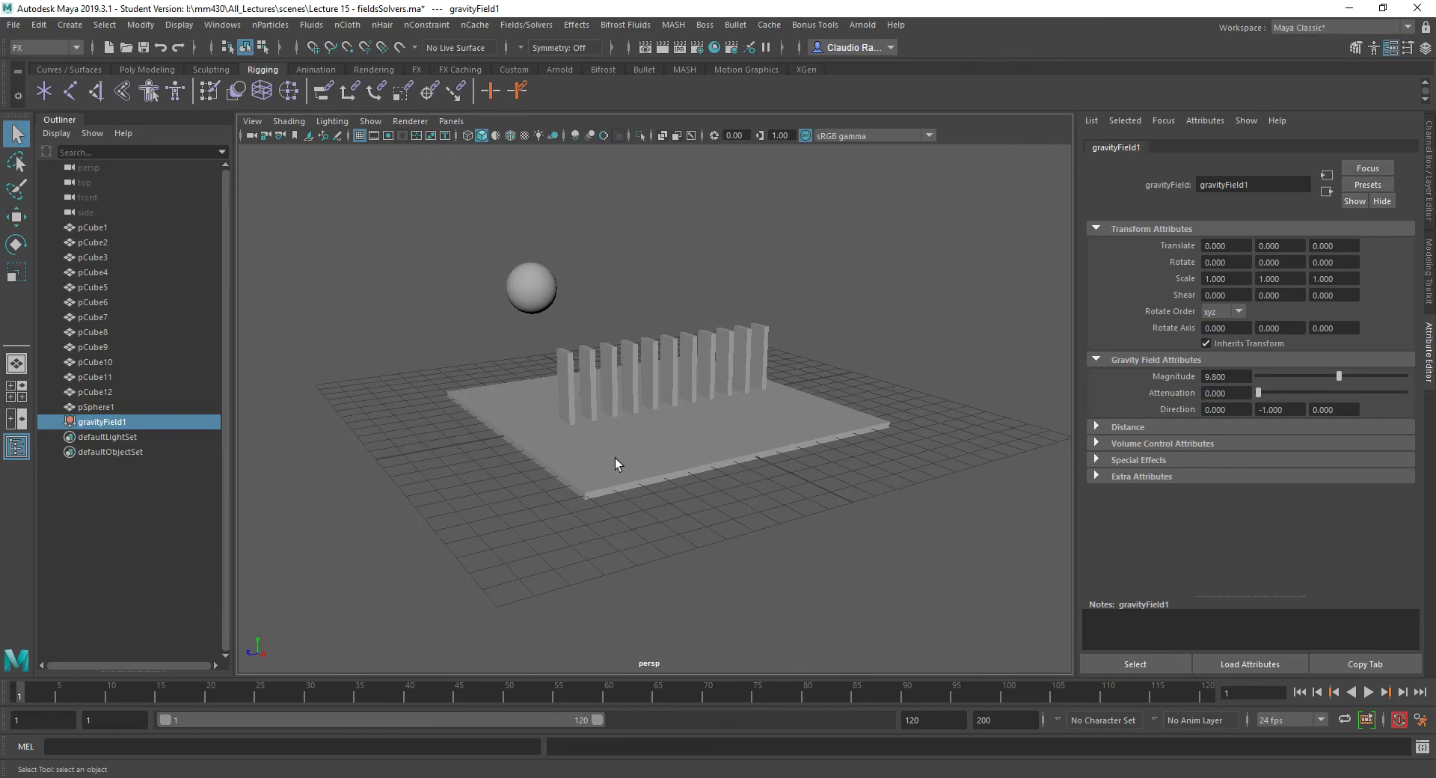
Step: Make the dominoes pCube2–pCube12 active rigid bodies
left_click_drag(615, 458, 908, 358, "alt")
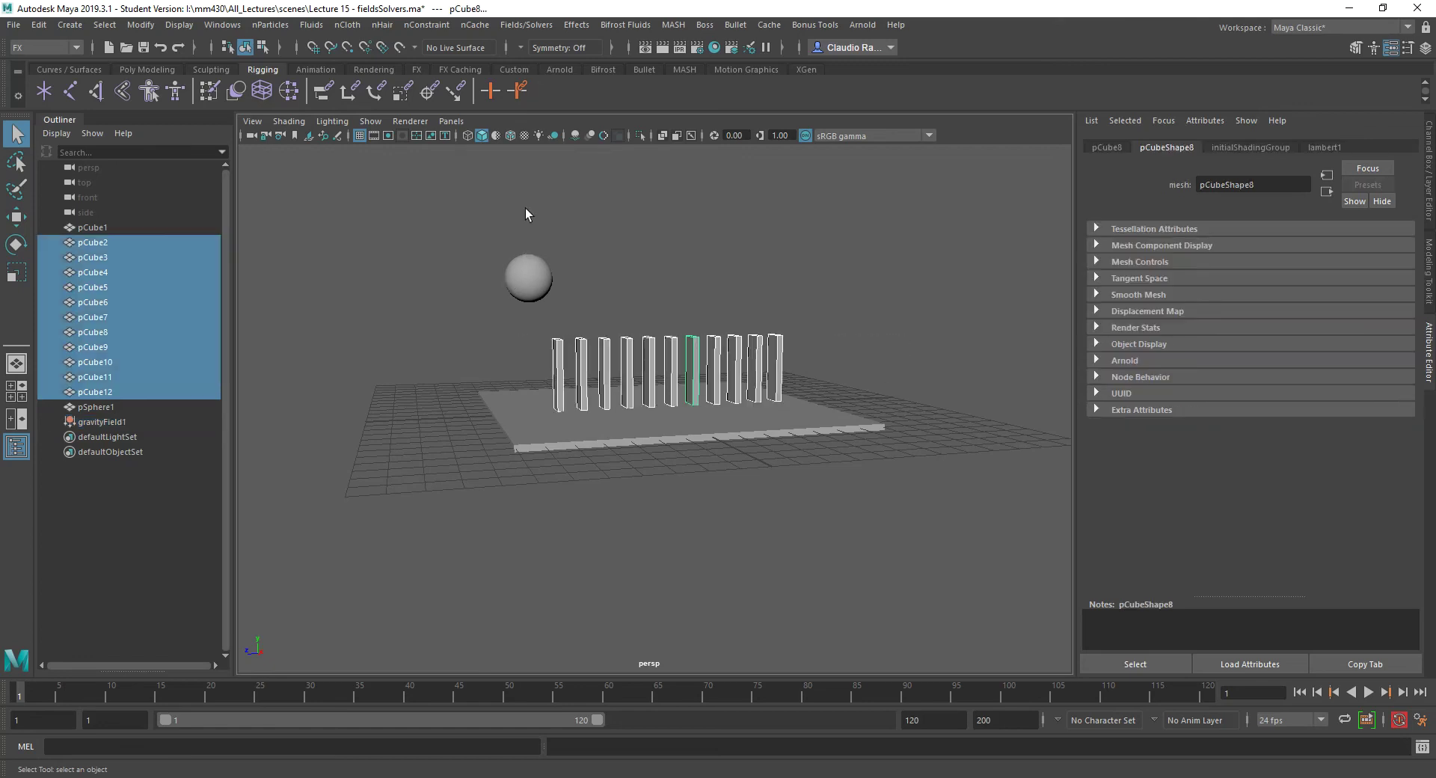
left_click(532, 25)
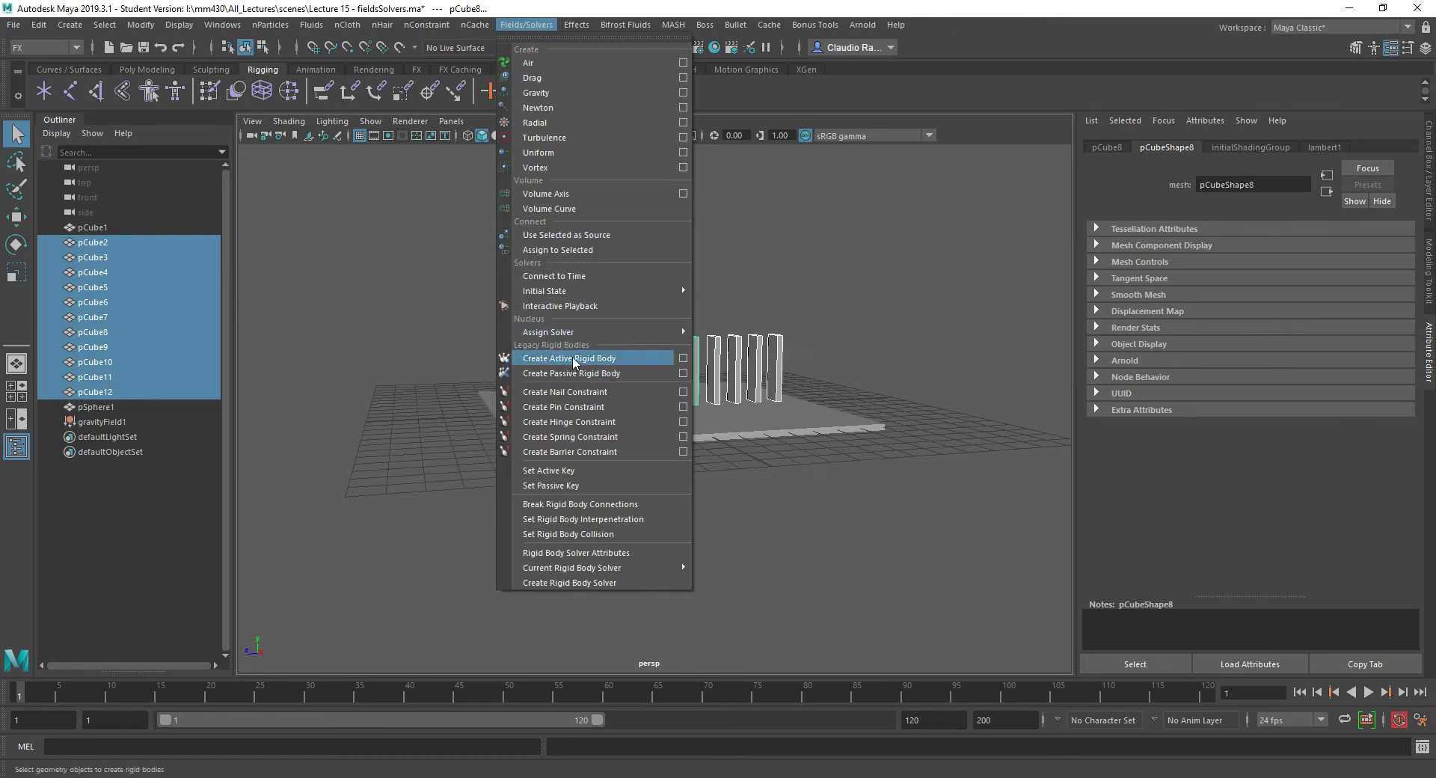
left_click(574, 360)
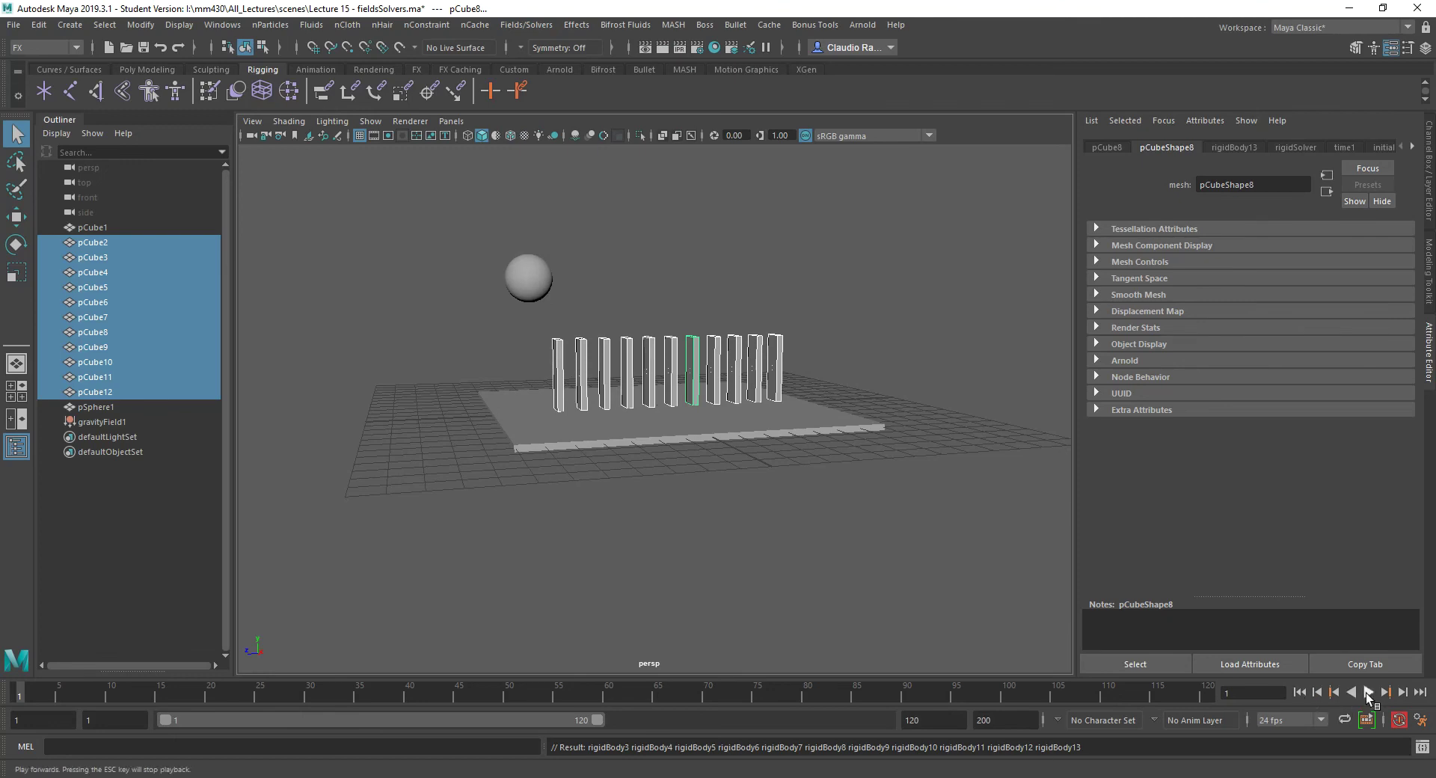
Step: Play the simulation to watch the sphere topple the dominoes, then stop
left_click_drag(846, 557, 830, 535, "alt")
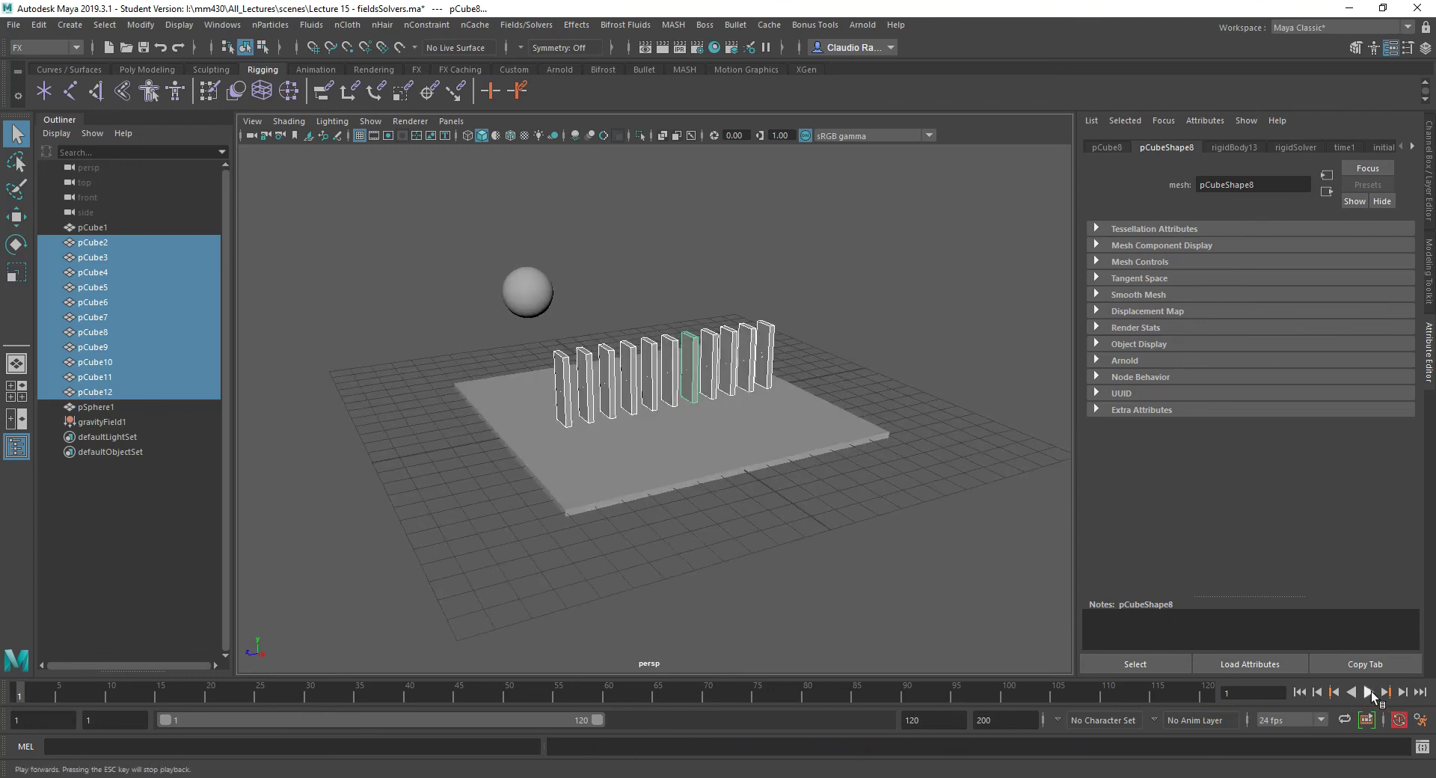
left_click(1368, 692)
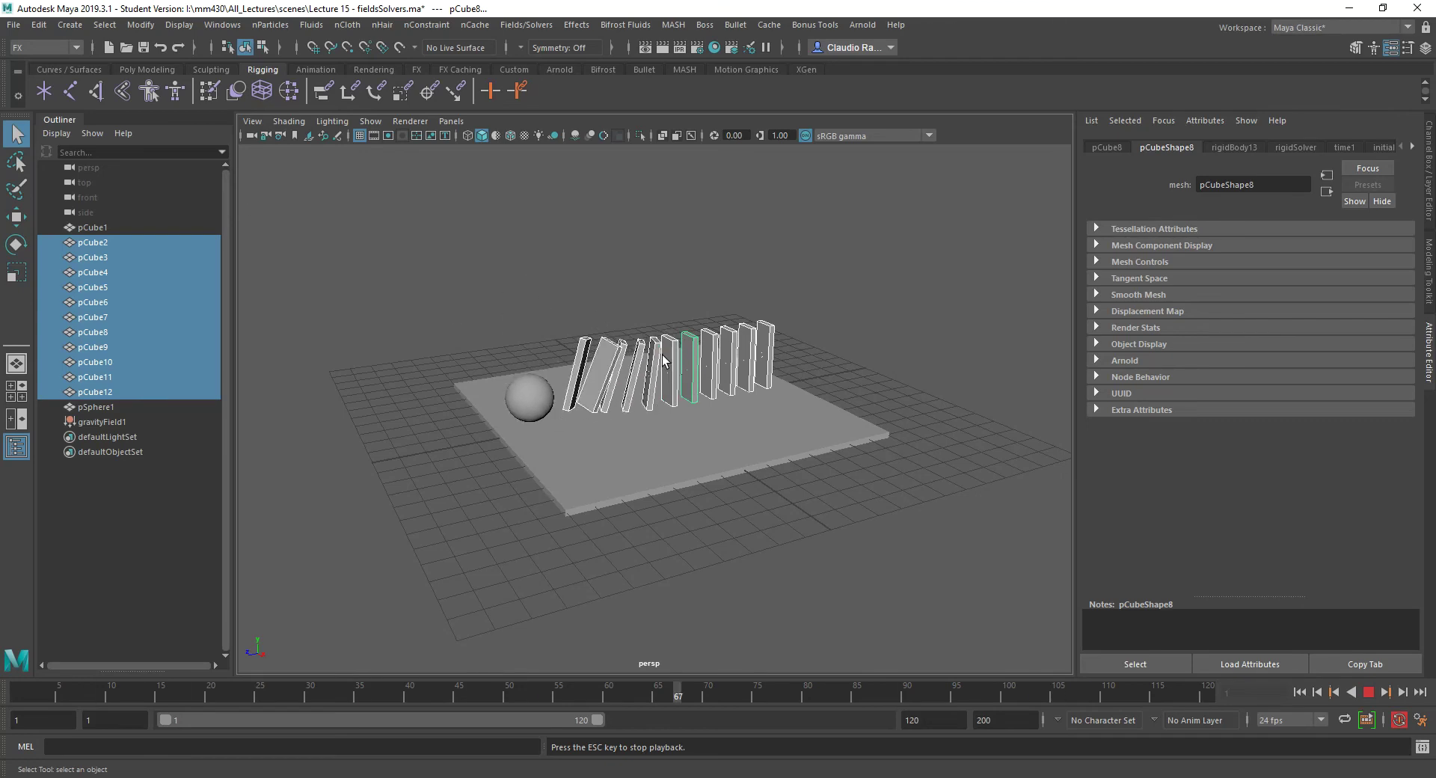
key("Escape")
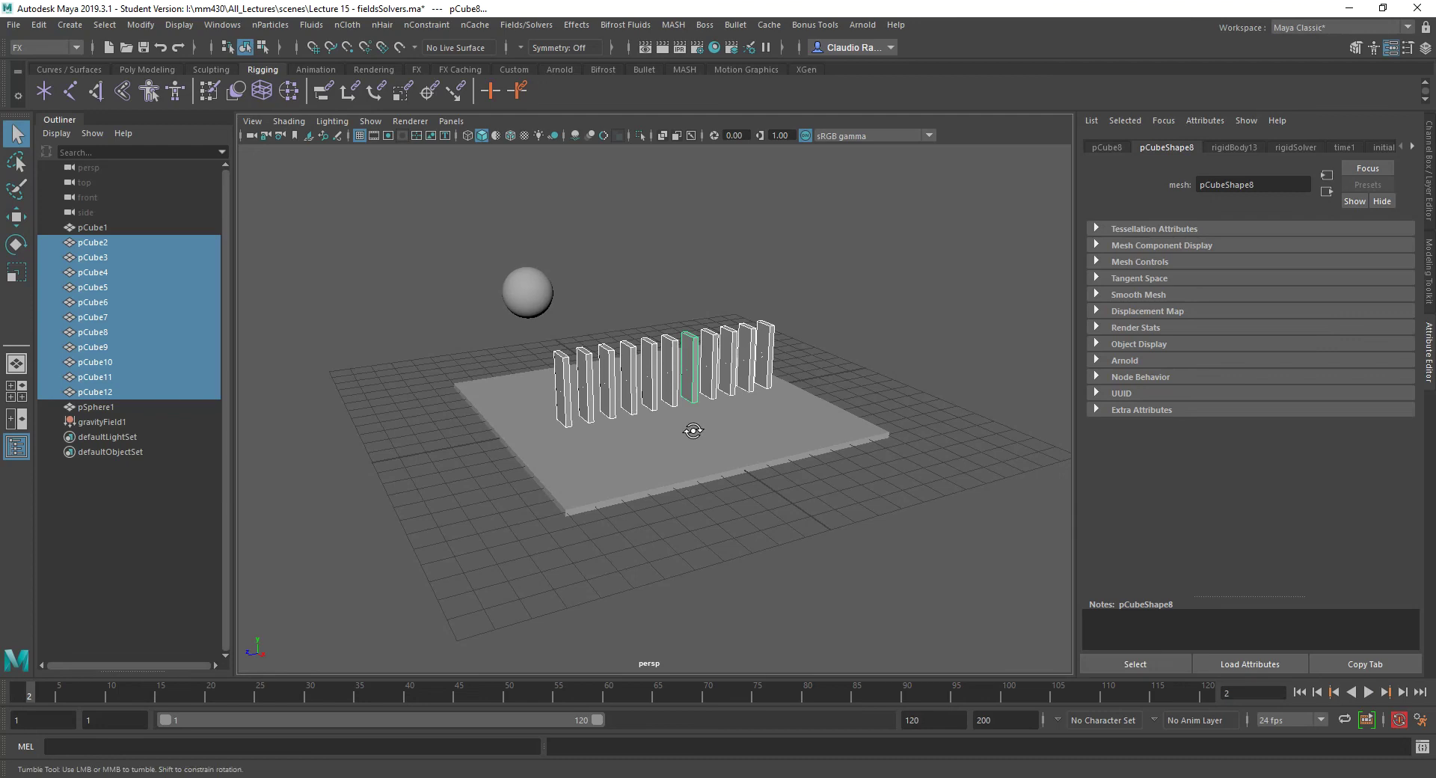
Step: Add gravityField2 (magnitude 9.8, direction 0 -1 0) acting on the dominoes
left_click_drag(693, 429, 856, 365, "alt")
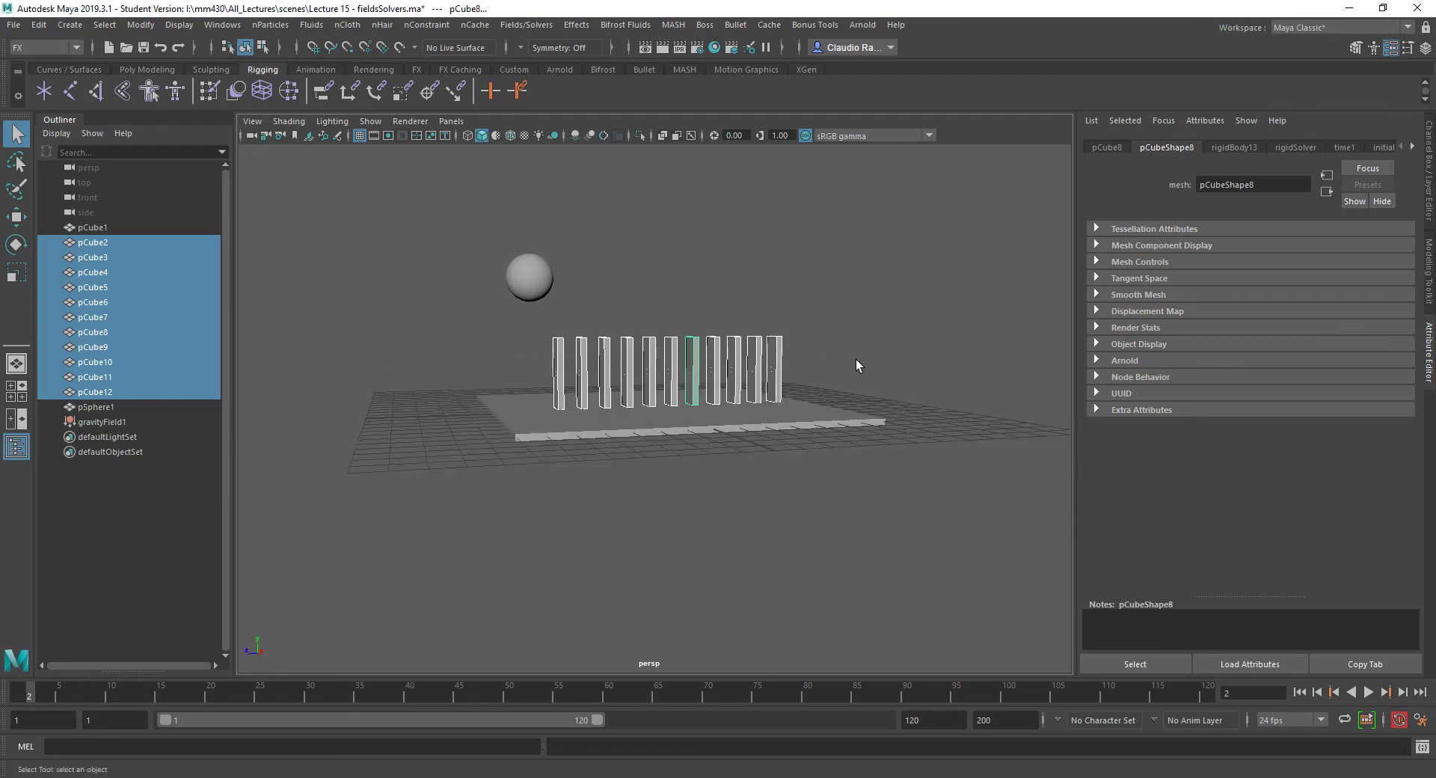
left_click(517, 27)
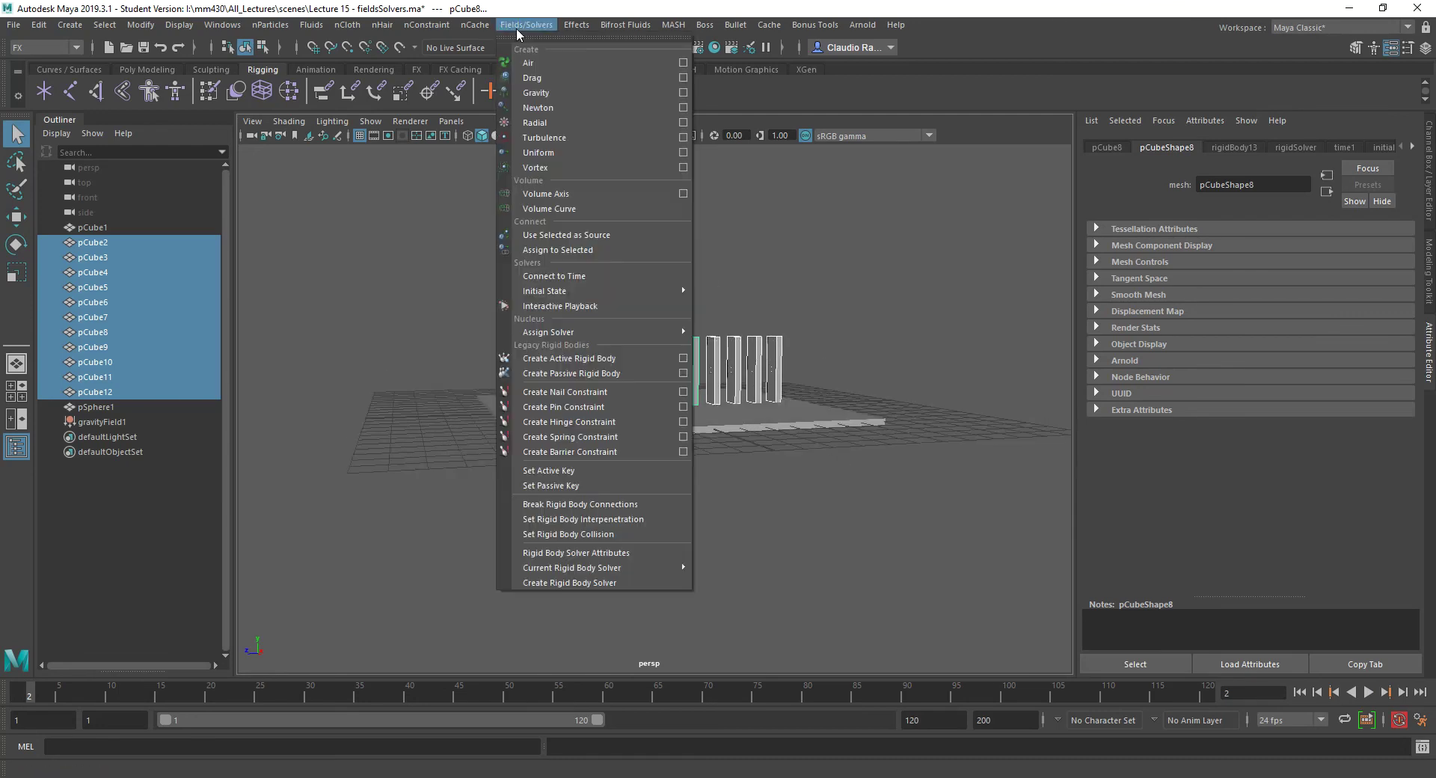
left_click(537, 94)
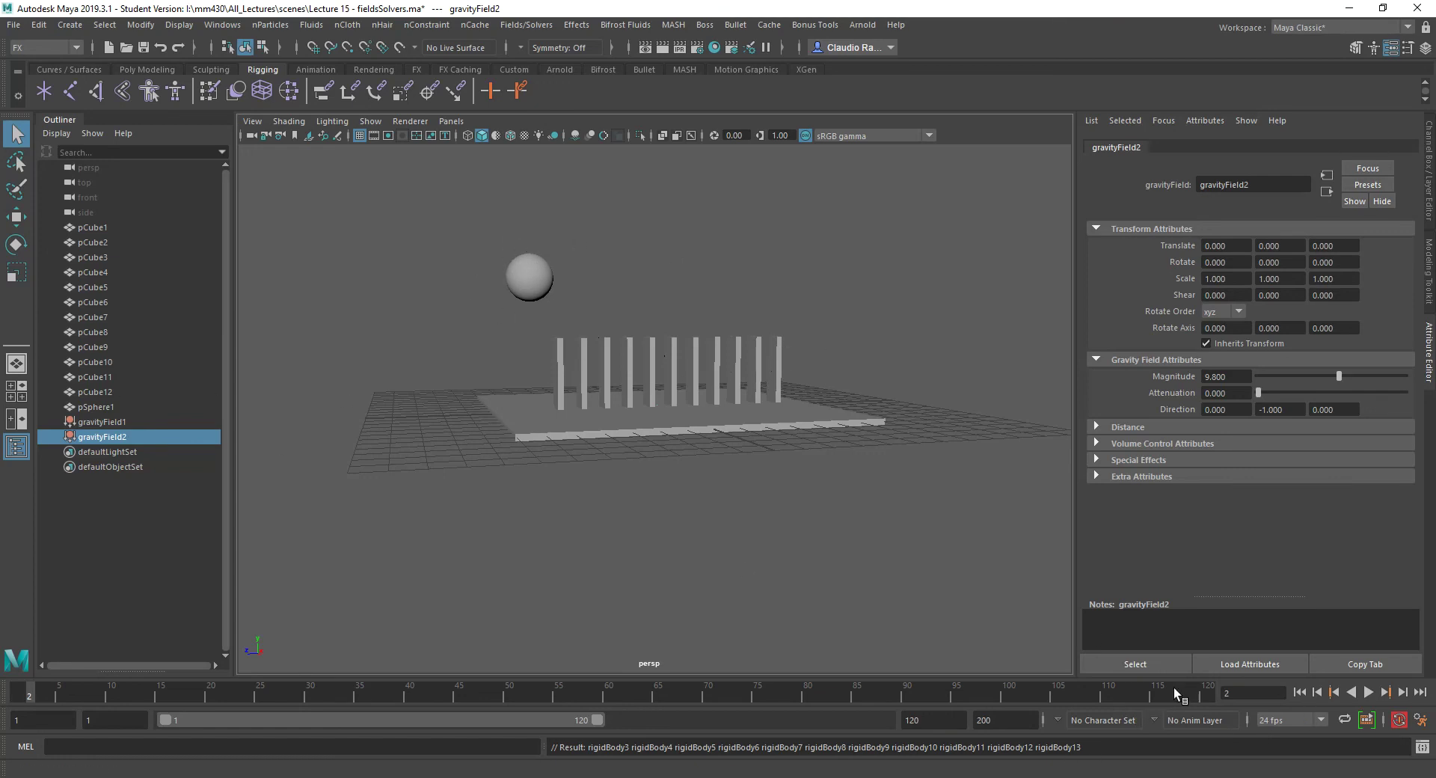
Step: Replay from the first frame and stop at frame 85 with every domino flat
left_click(1299, 692)
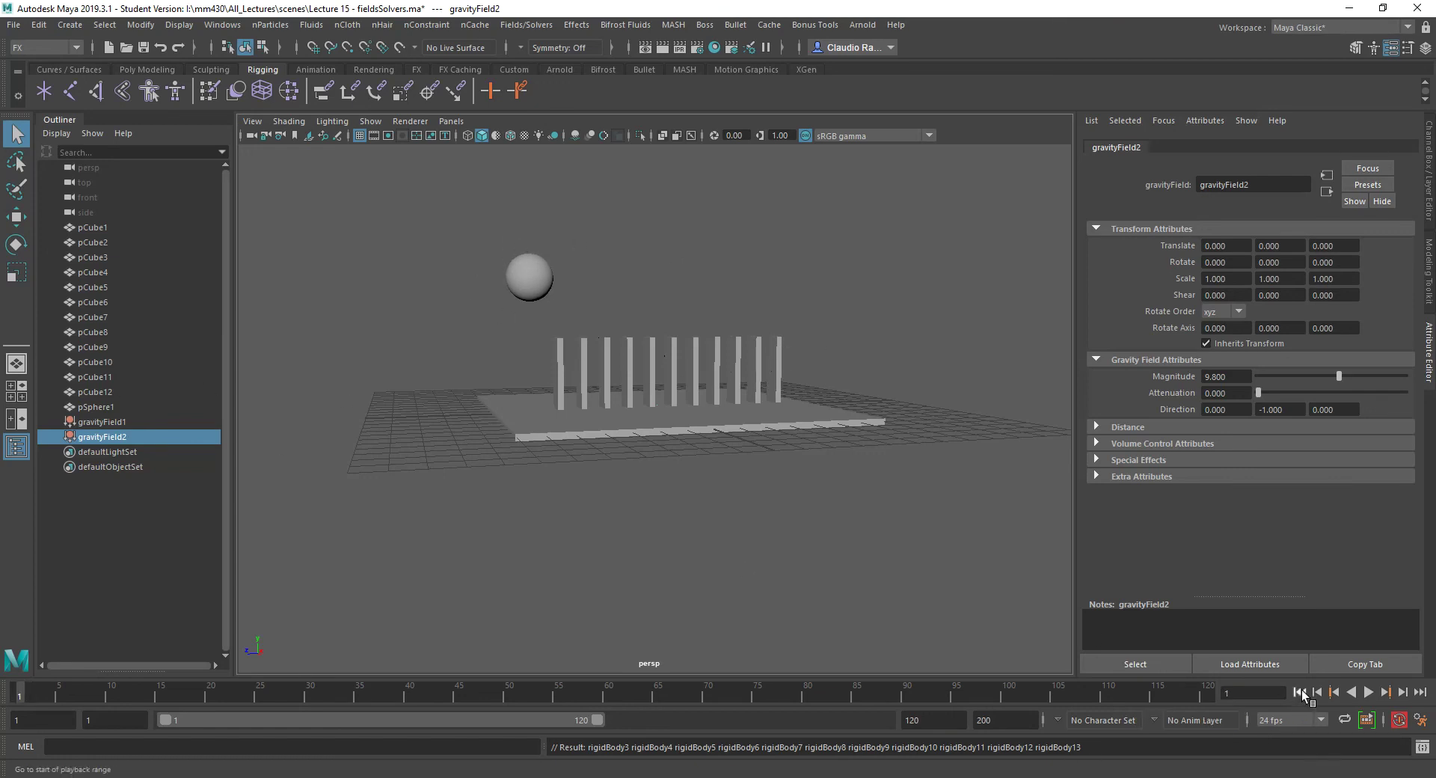
left_click(1369, 693)
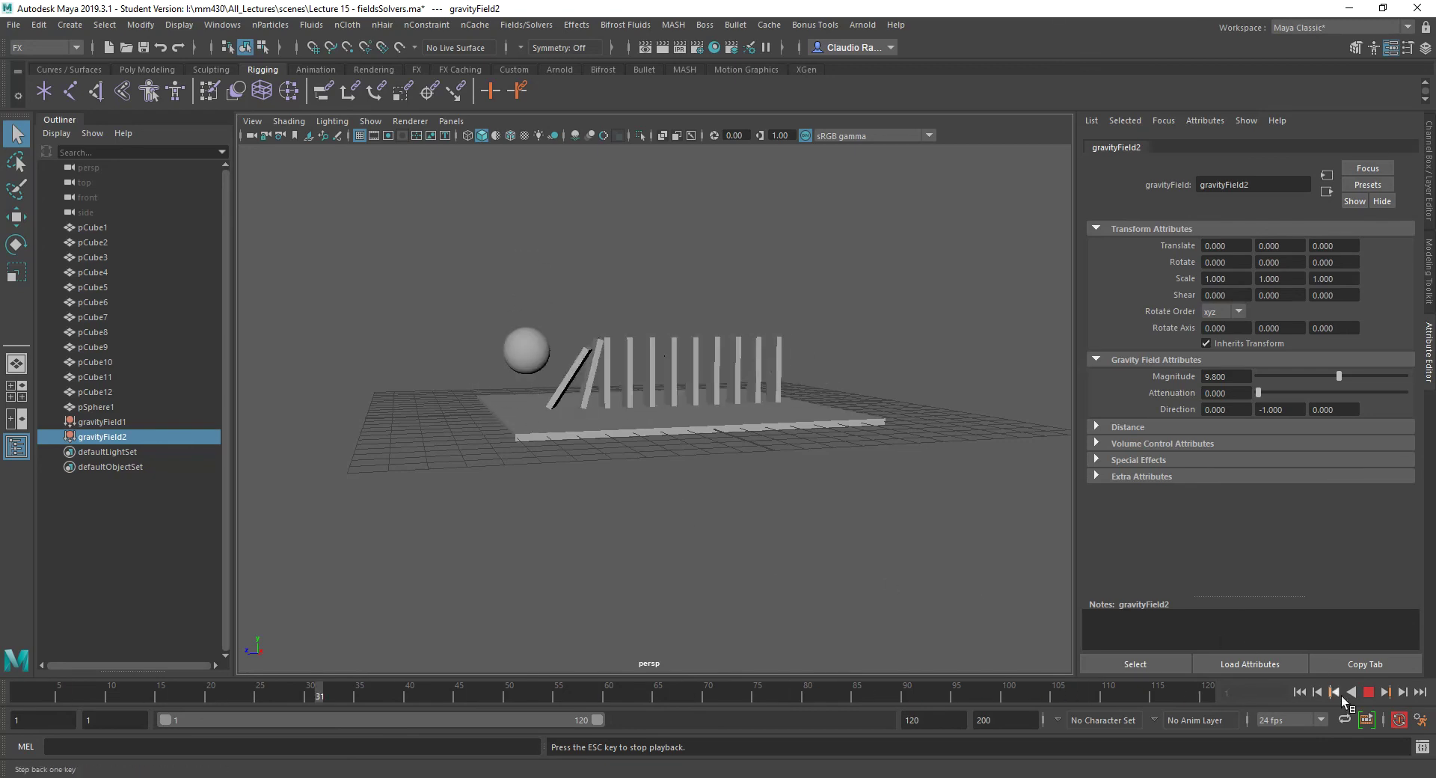
left_click(1369, 693)
left_click_drag(652, 497, 666, 510, "alt")
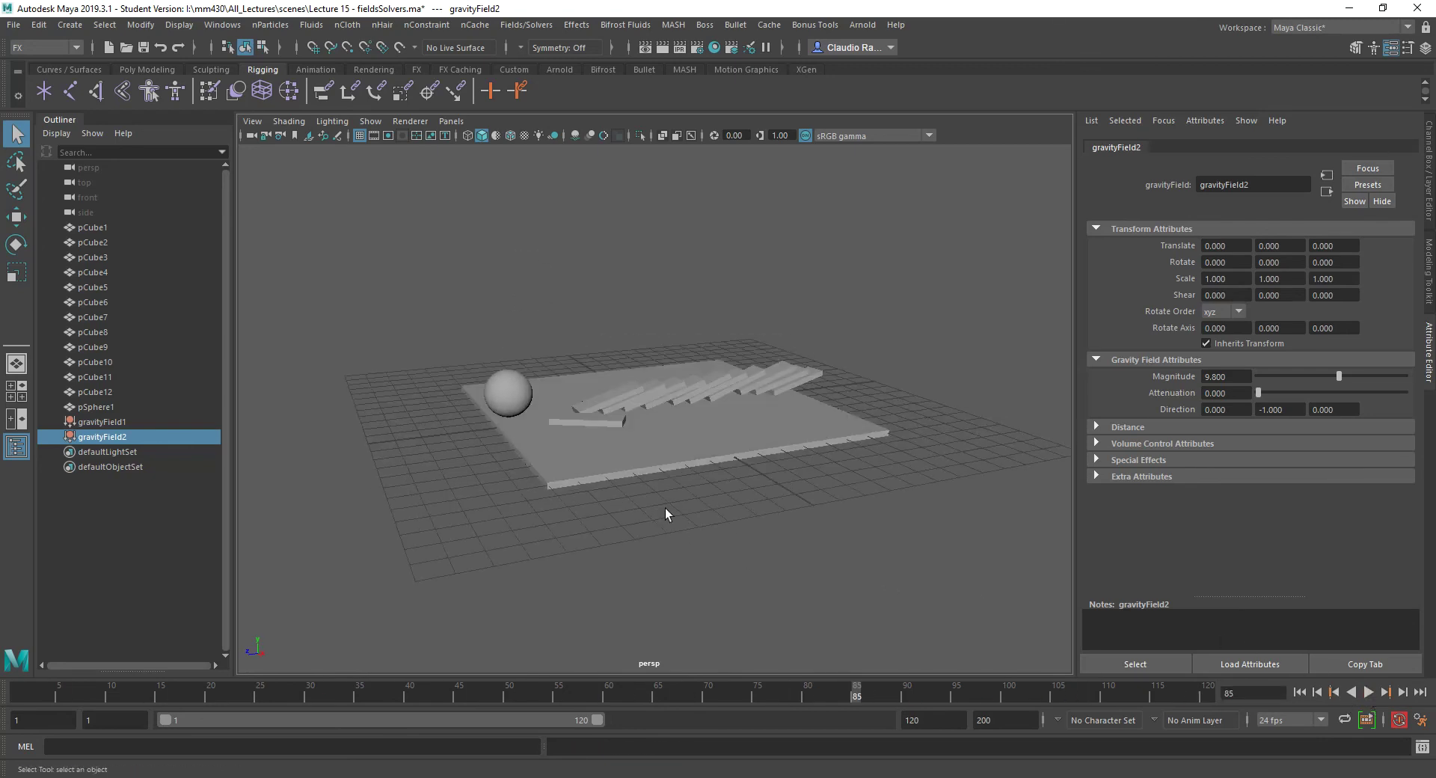
Step: Change the Time Slider playback speed to 24 fps x 1 and save the preferences
left_click(1416, 721)
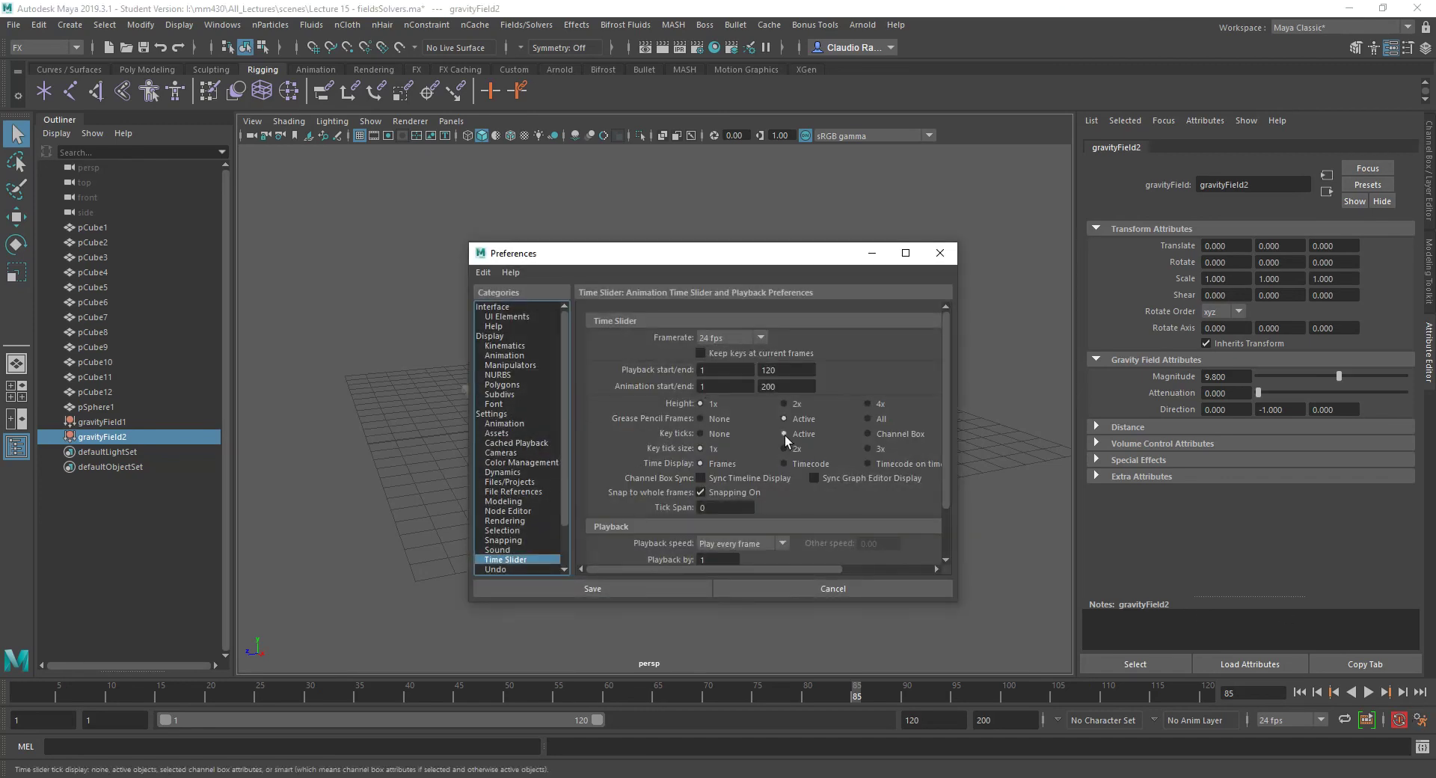
left_click(728, 542)
left_click(725, 576)
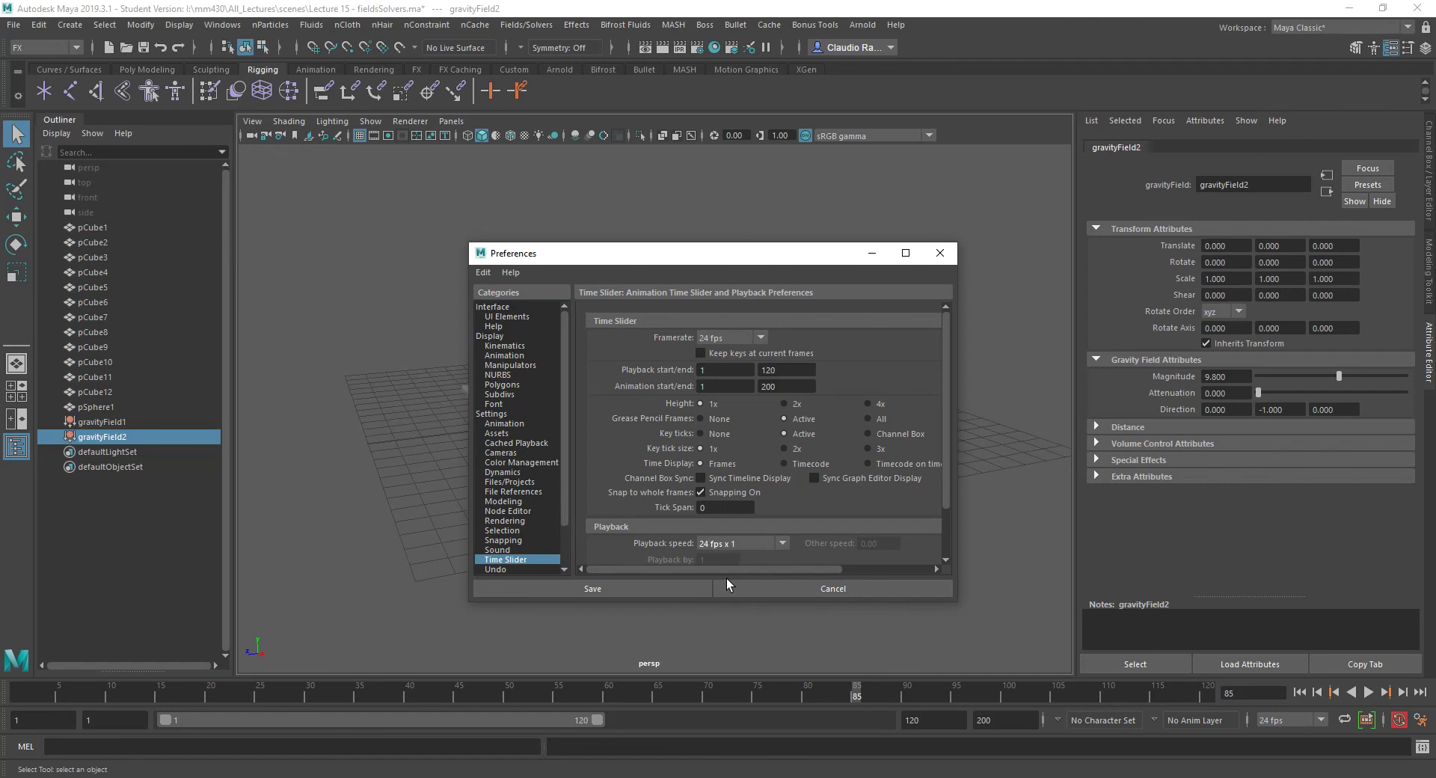
left_click(668, 585)
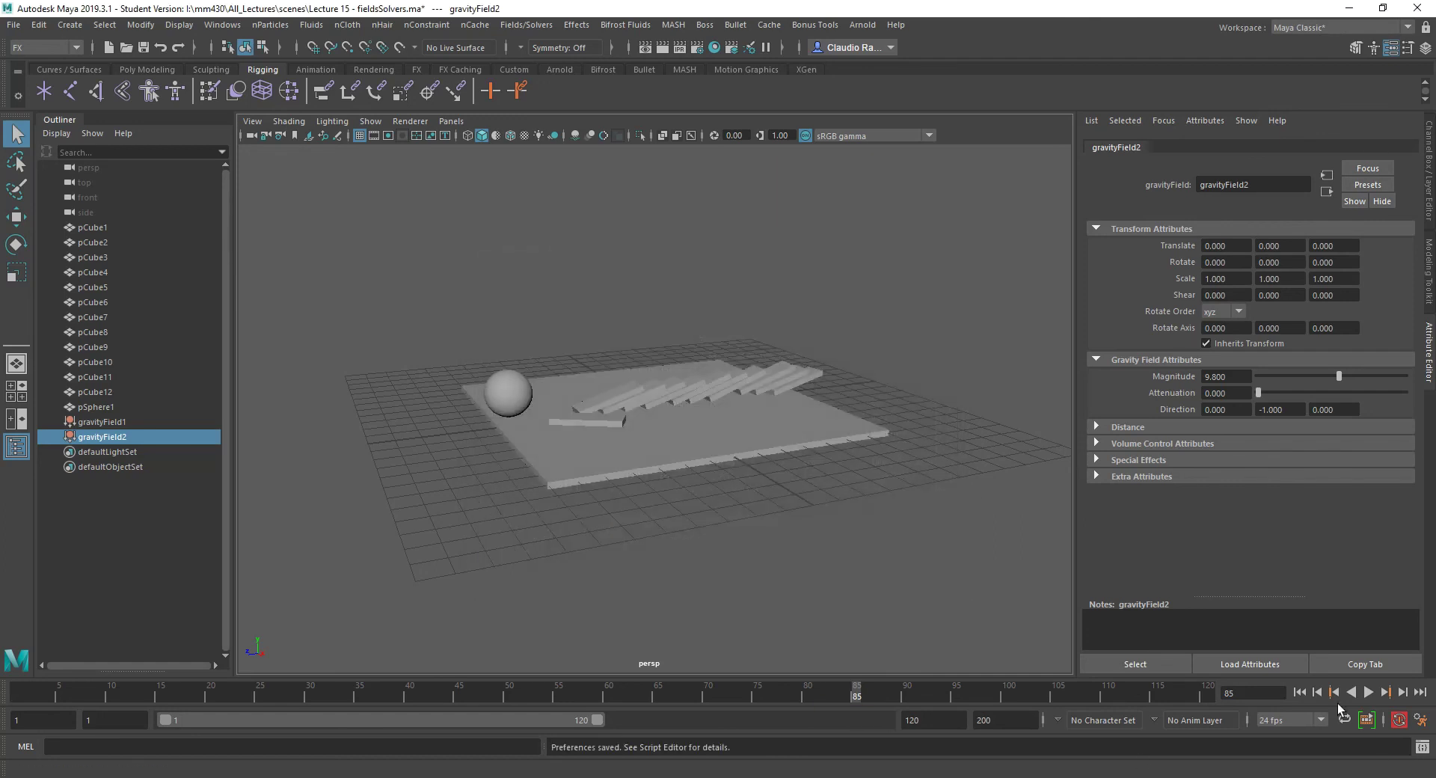
Step: Replay from frame 1 at real-time speed and stop at frame 54 with half the dominoes down
left_click(1299, 692)
left_click(1369, 692)
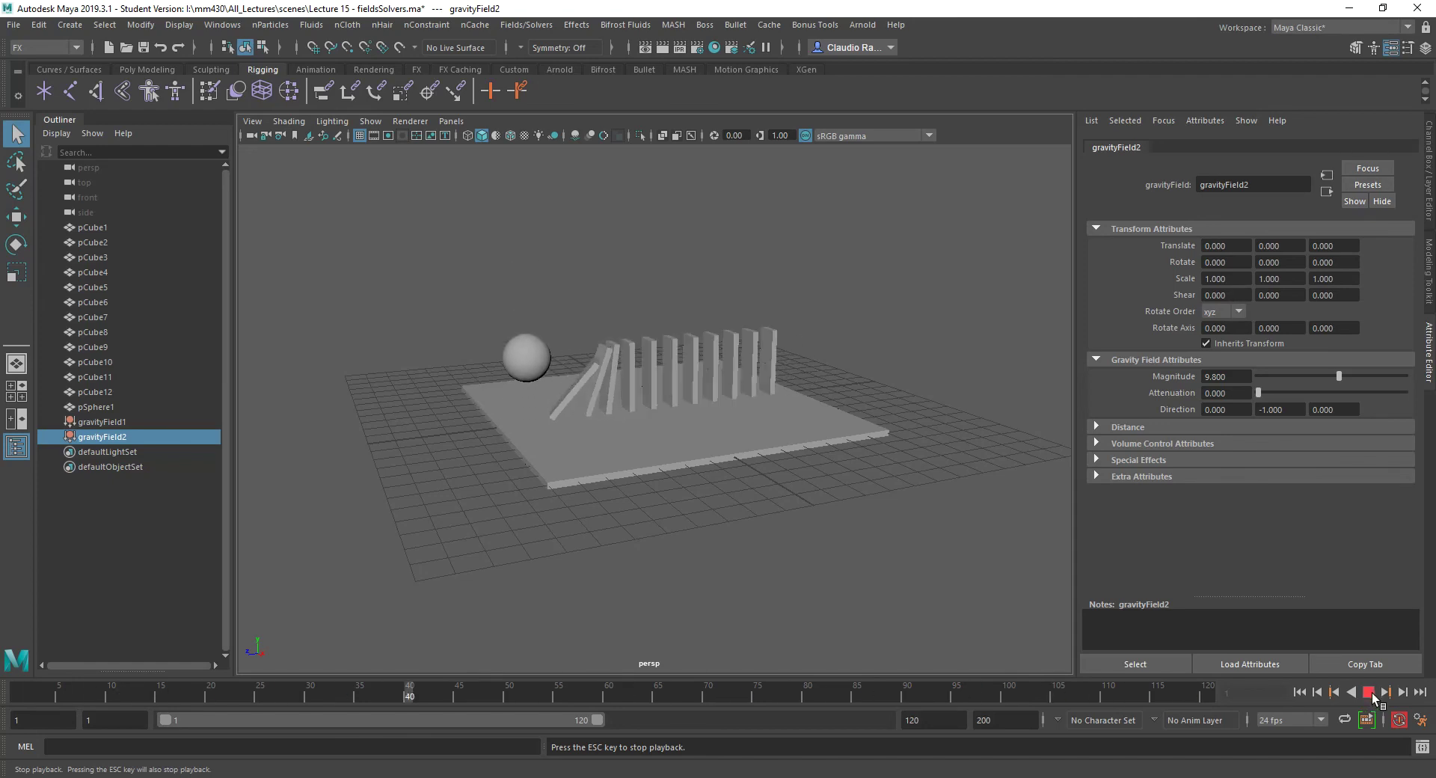
left_click(1372, 693)
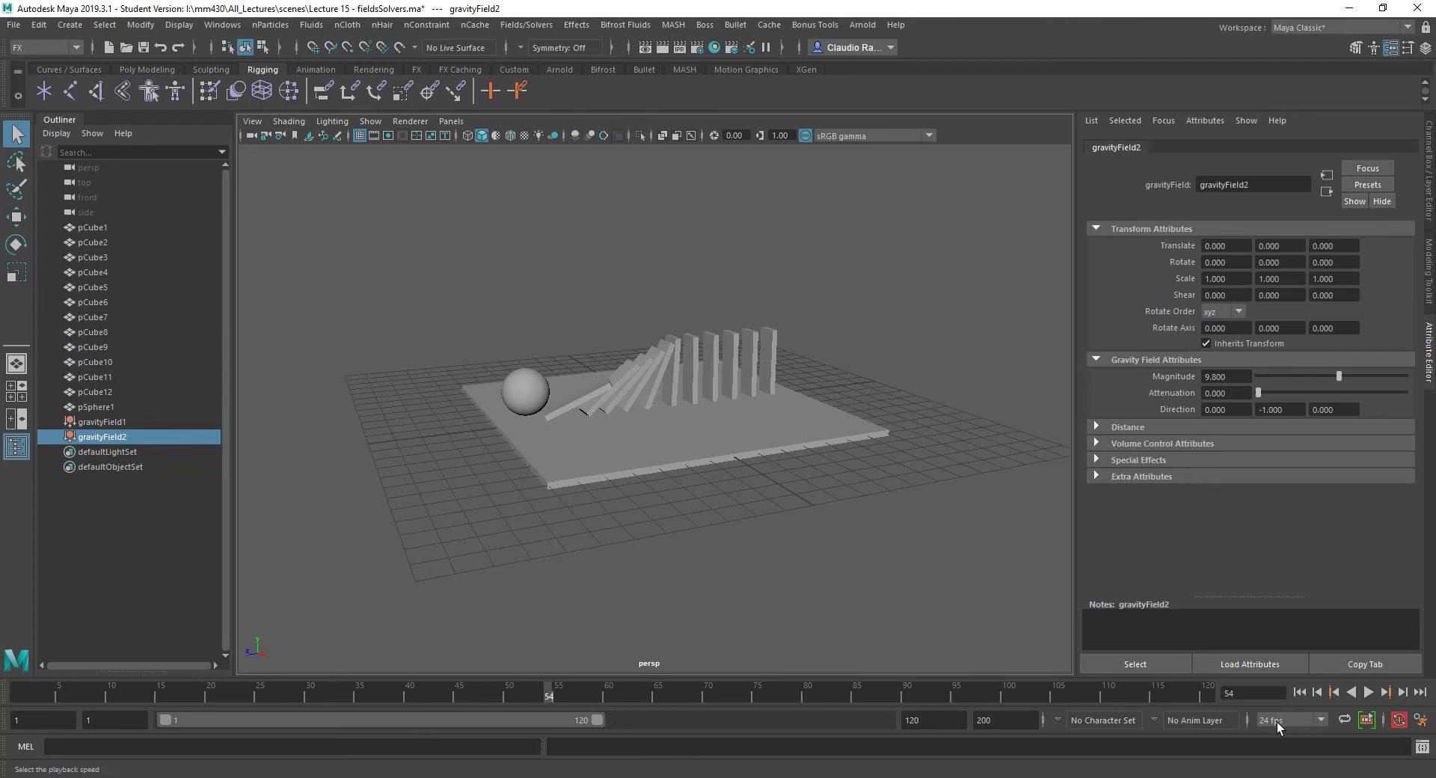